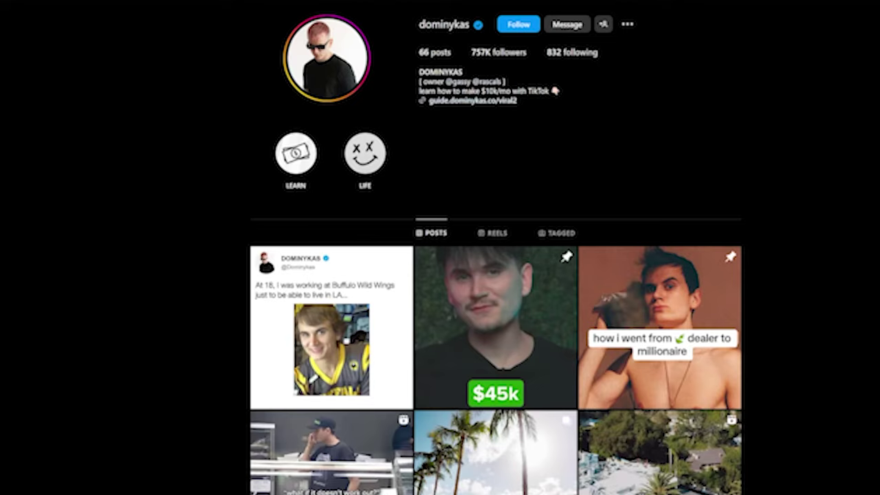
Scroll down the creator's Instagram grid and open the black Lamborghini post to read its comments.
scroll(439, 275, down, 10)
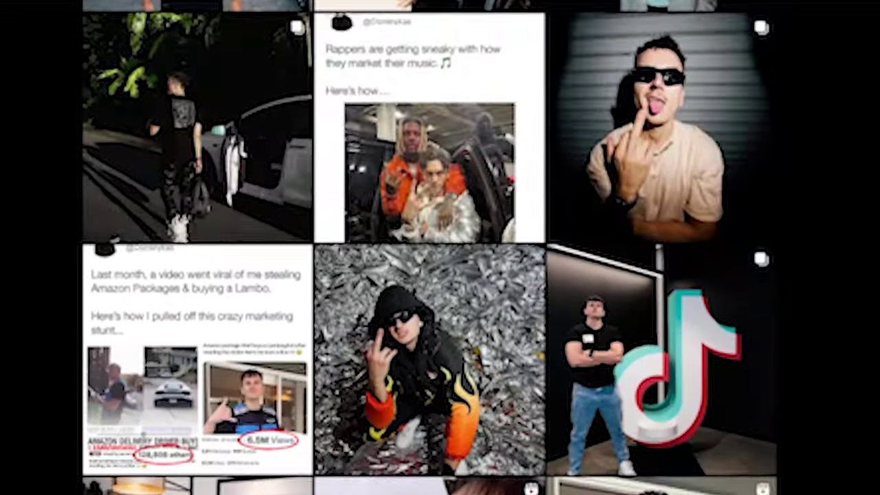
scroll(440, 247, down, 5)
click(240, 183)
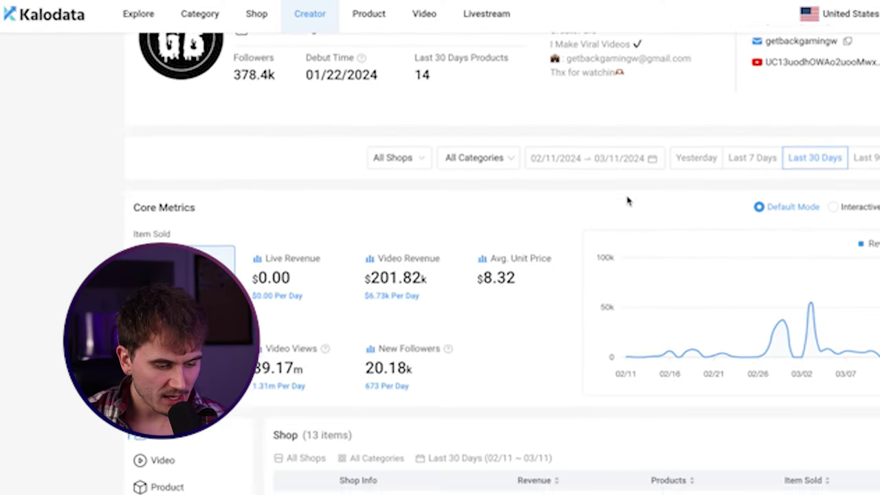
Scroll past Core Metrics and the Shop table to the 28-video list and preview the top-earning video.
scroll(627, 201, up, 1)
scroll(626, 201, down, 1)
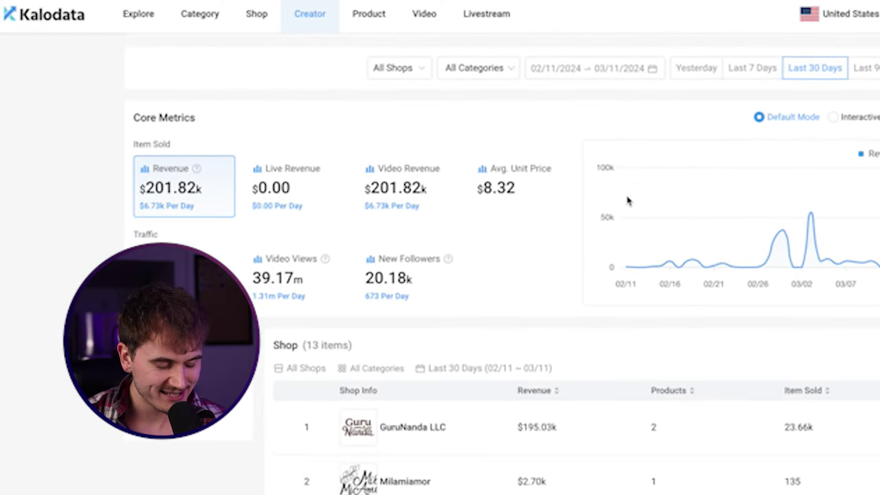
scroll(627, 201, down, 3)
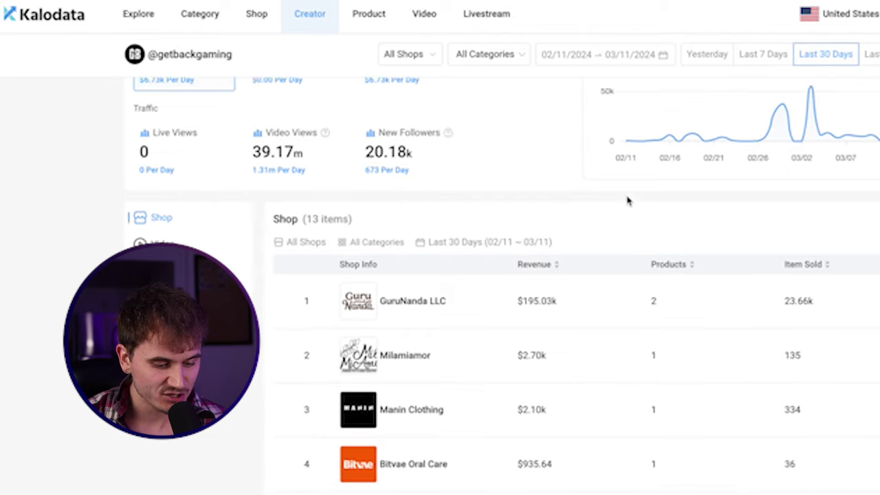
scroll(627, 201, down, 2)
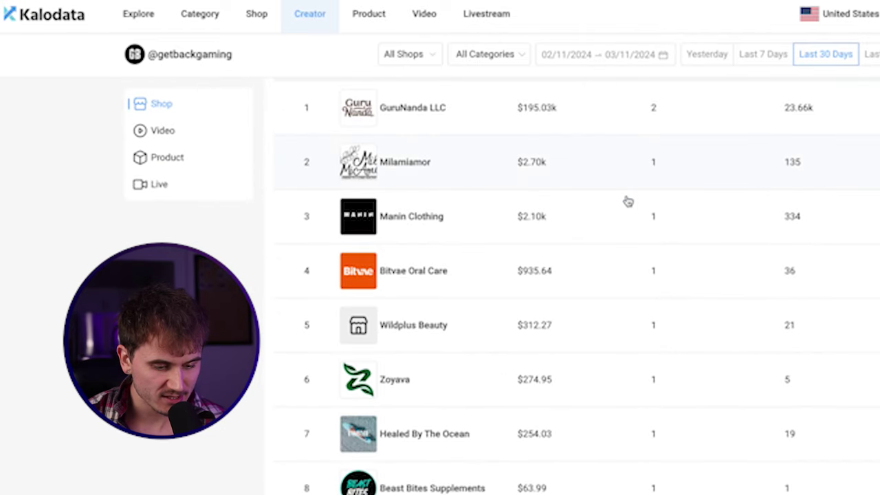
scroll(543, 170, down, 5)
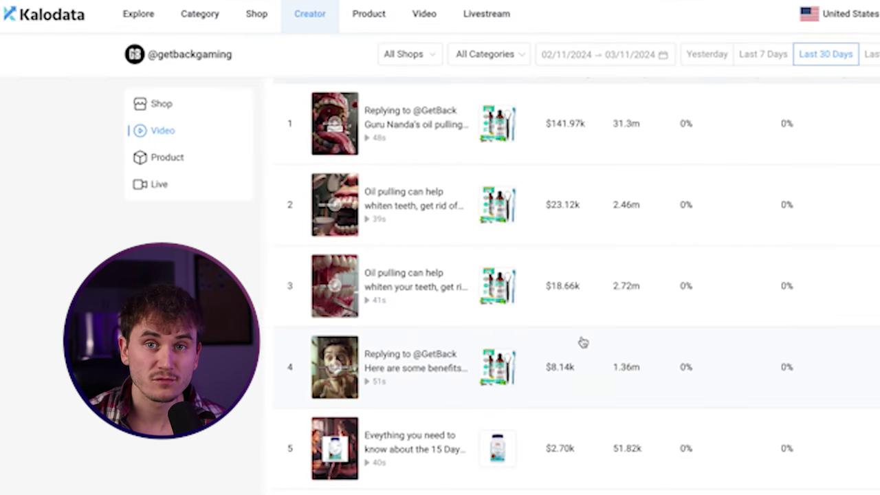
scroll(664, 124, up, 2)
scroll(614, 245, down, 3)
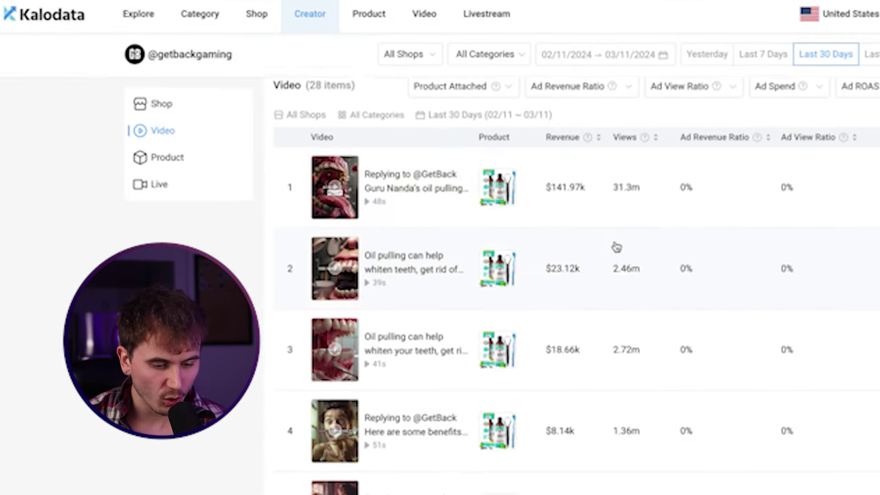
scroll(592, 183, up, 1)
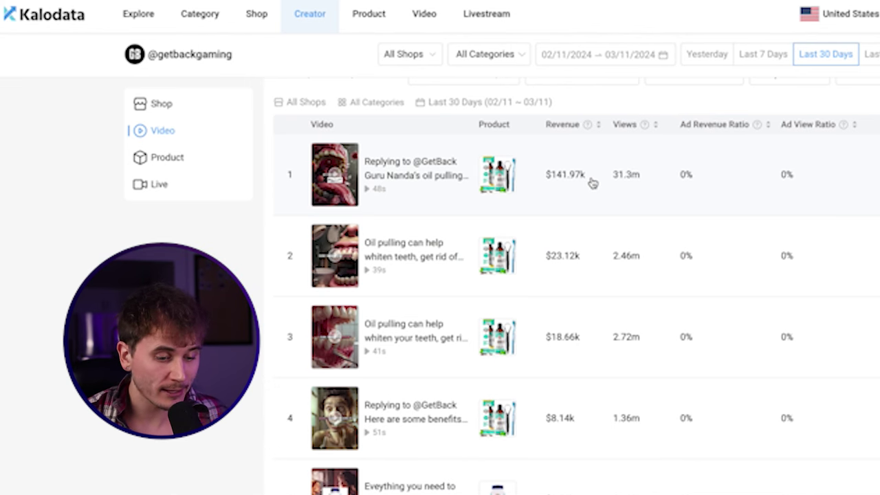
scroll(665, 197, down, 5)
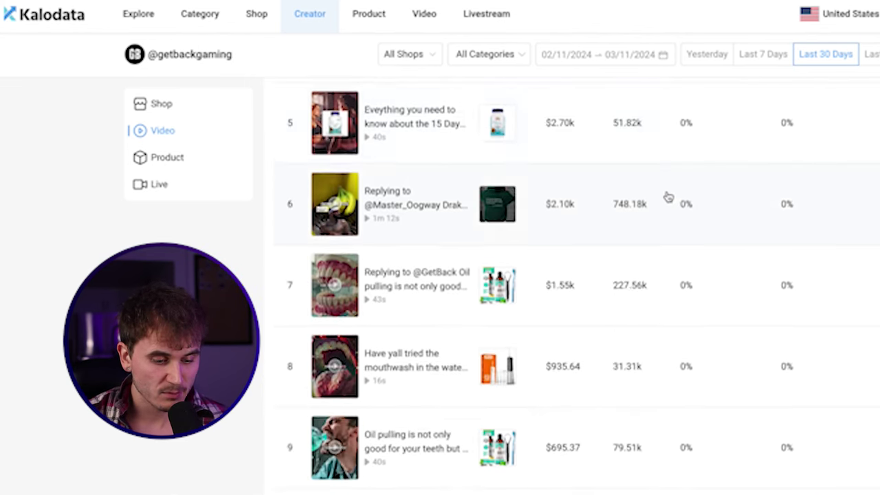
click(347, 179)
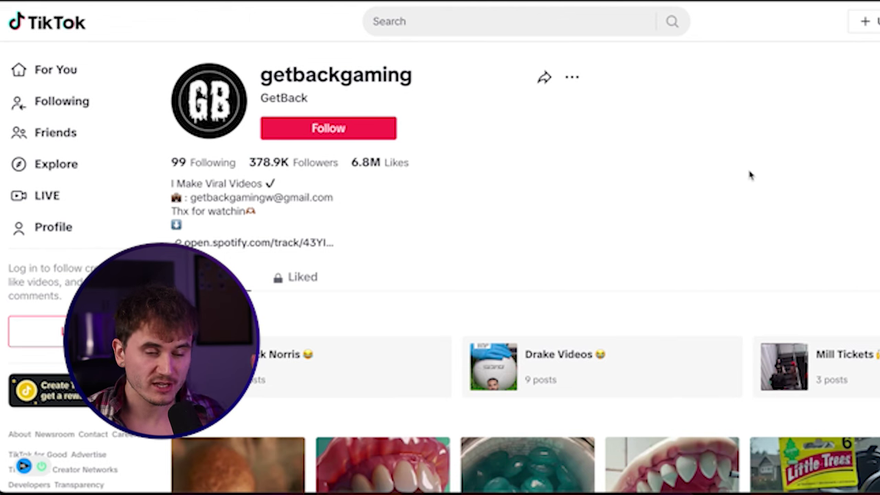
Scroll through the rows of AI-illustrated teeth and mouth video thumbnails and their view counts.
scroll(749, 175, down, 6)
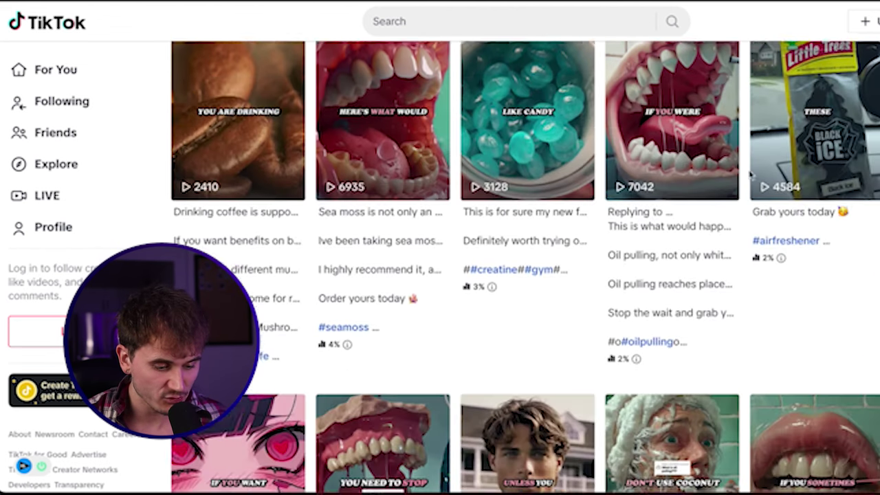
scroll(759, 263, down, 6)
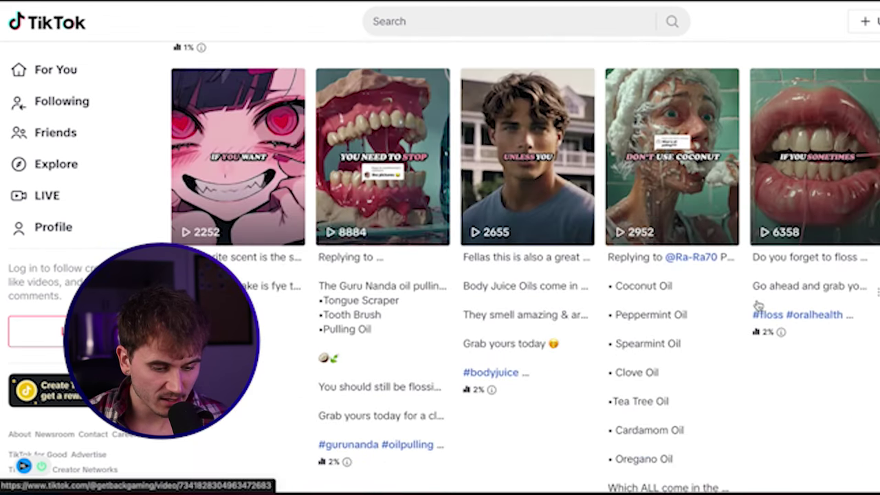
scroll(758, 305, down, 6)
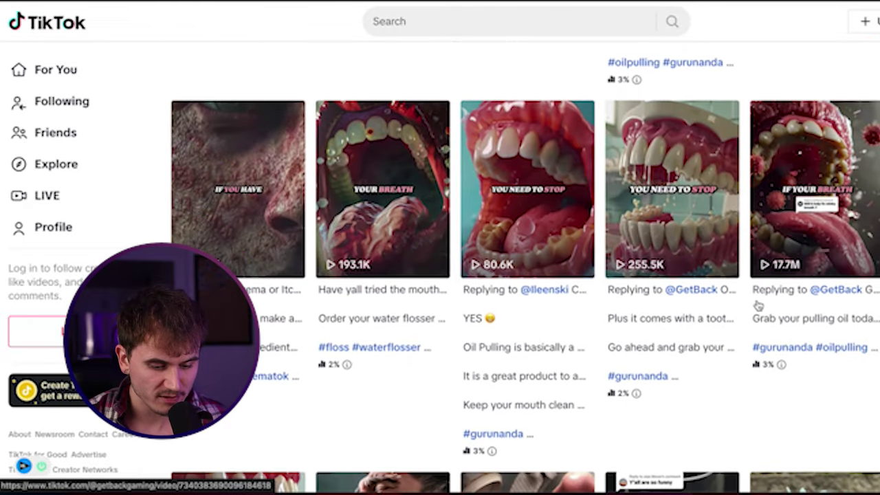
scroll(758, 307, down, 1)
scroll(819, 221, up, 2)
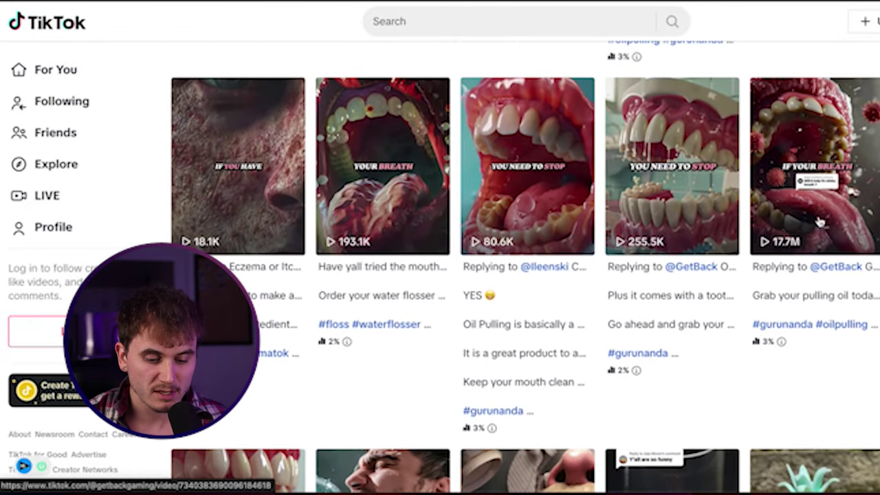
scroll(822, 176, down, 1)
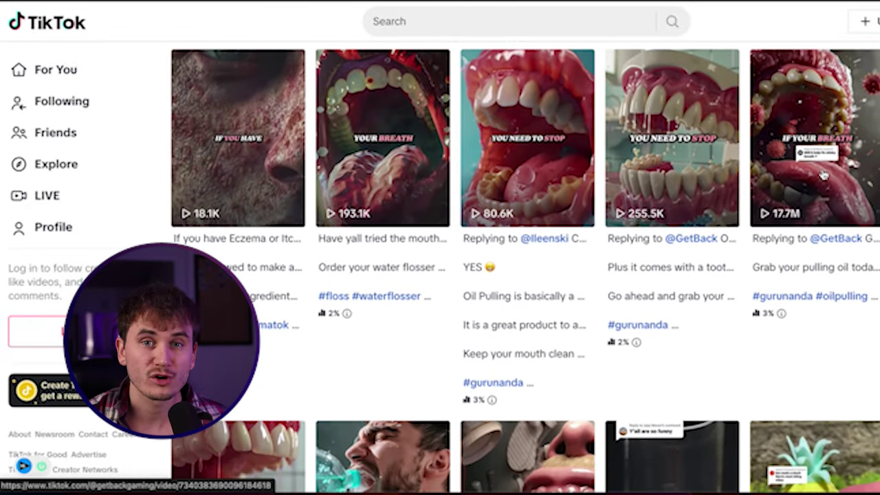
scroll(823, 175, up, 1)
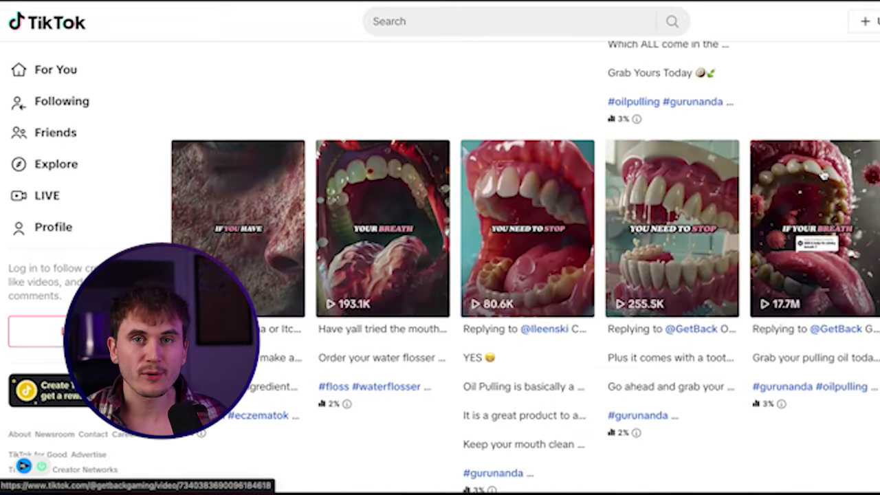
scroll(822, 176, up, 3)
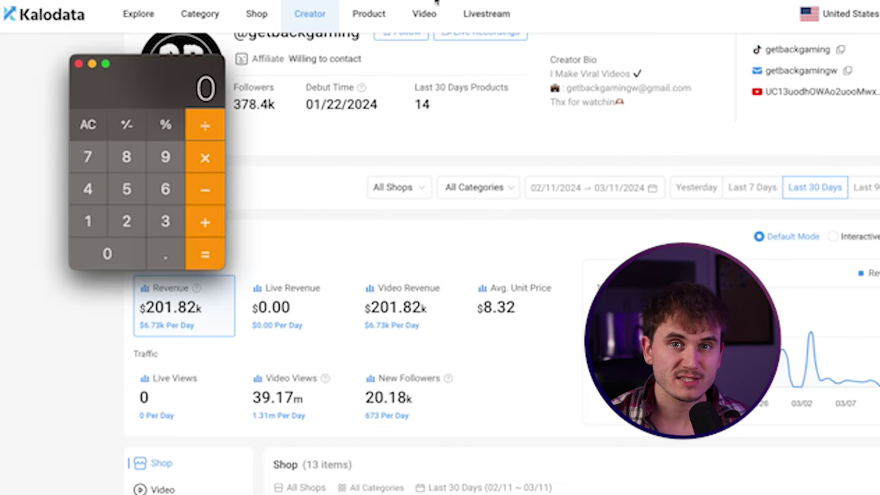
Center the calculator, compute 200000 × 0.10 = 20000, then close it.
drag(213, 66, 479, 57)
click(391, 212)
click(385, 243)
click(385, 244)
click(385, 243)
click(385, 244)
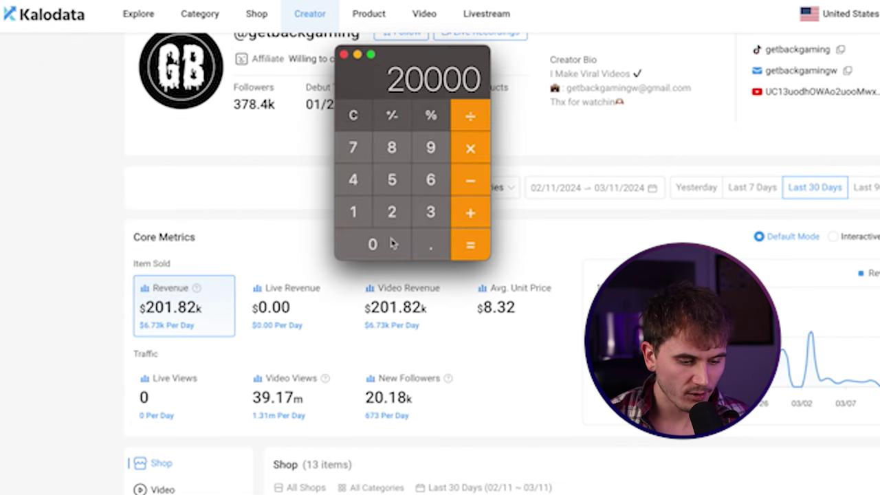
click(385, 243)
click(470, 147)
click(431, 244)
click(353, 212)
click(372, 244)
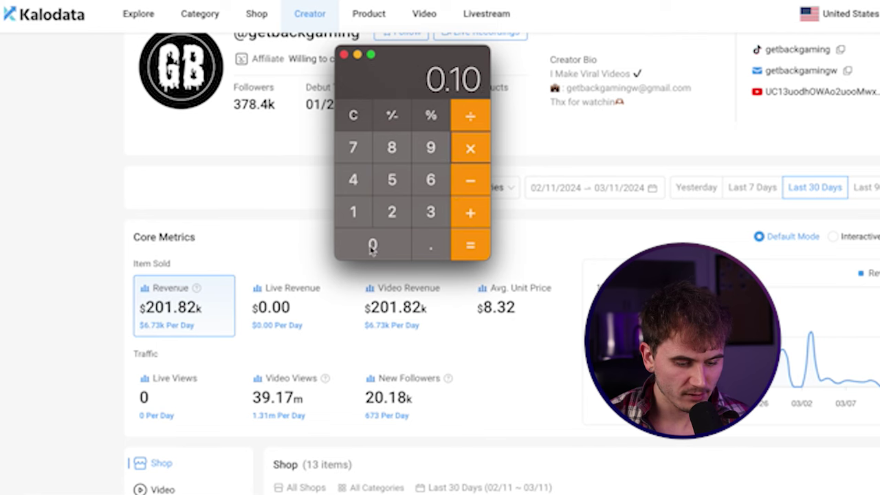
key(Return)
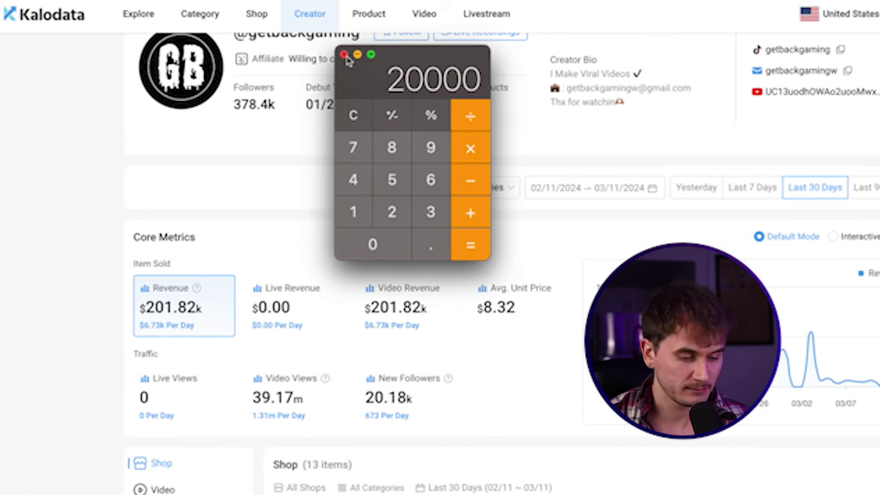
click(343, 54)
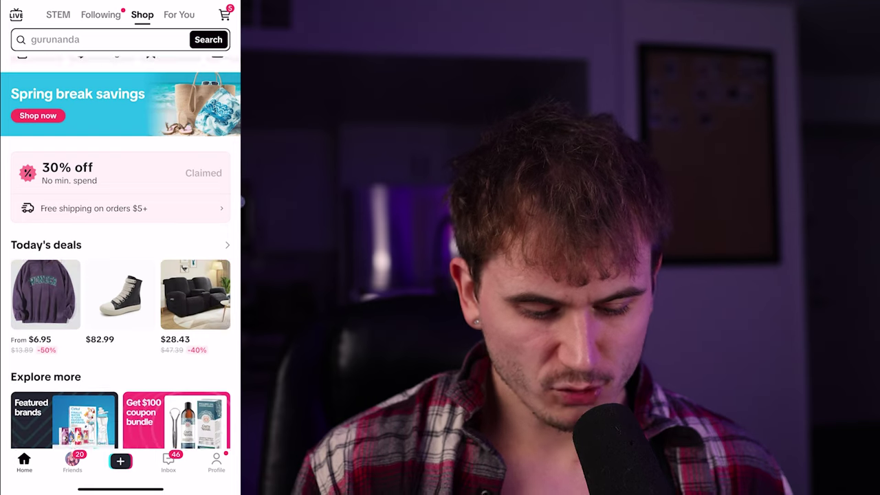
Browse down and back up through the TikTok Shop recommended products.
scroll(120, 248, down, 5)
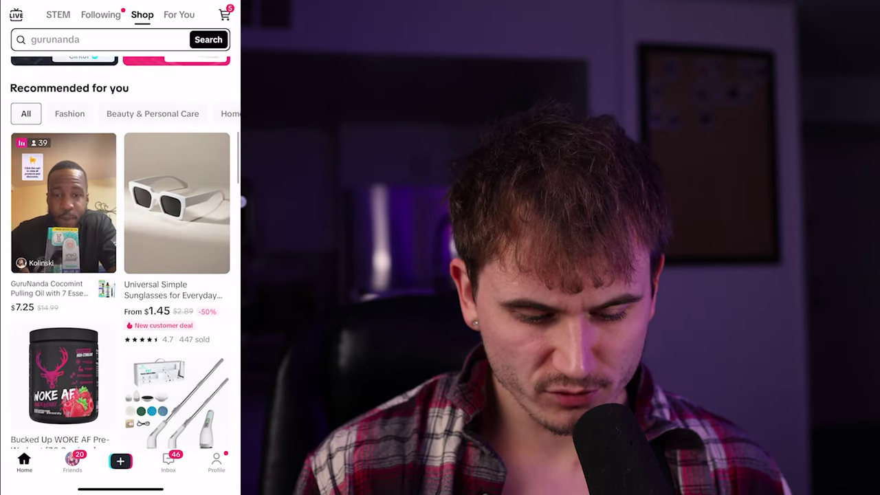
scroll(120, 248, down, 5)
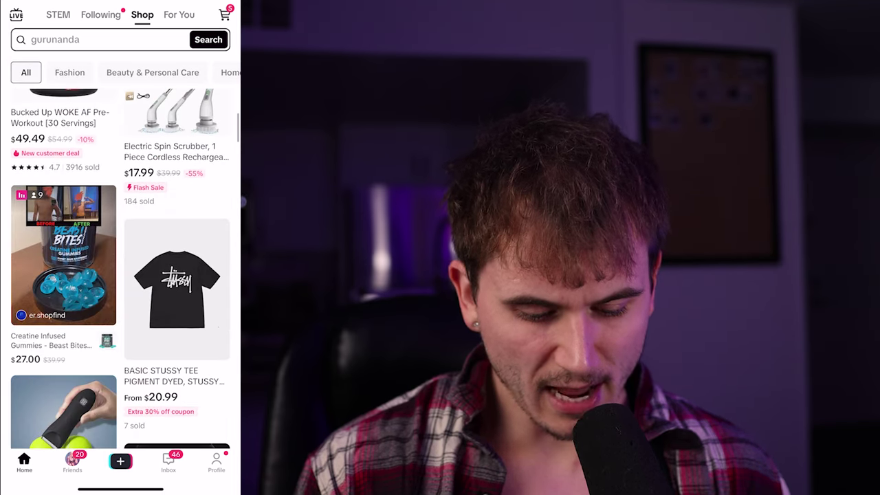
scroll(120, 268, down, 5)
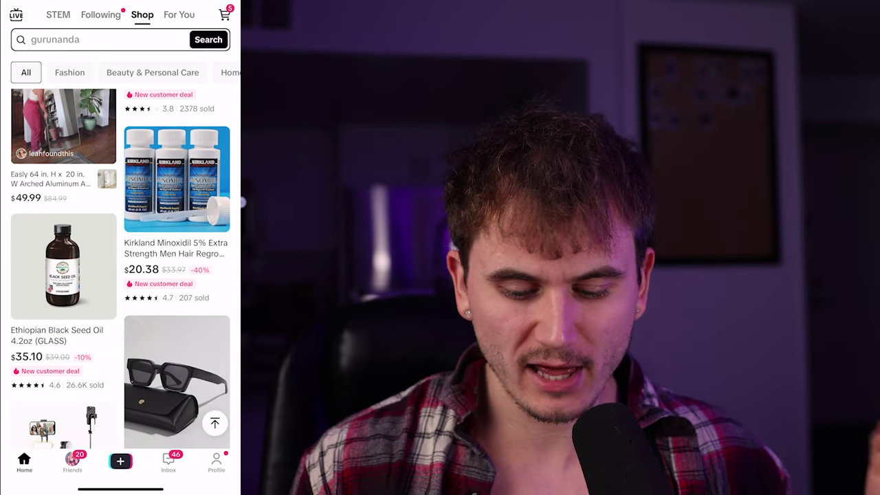
scroll(121, 268, down, 2)
scroll(120, 268, up, 10)
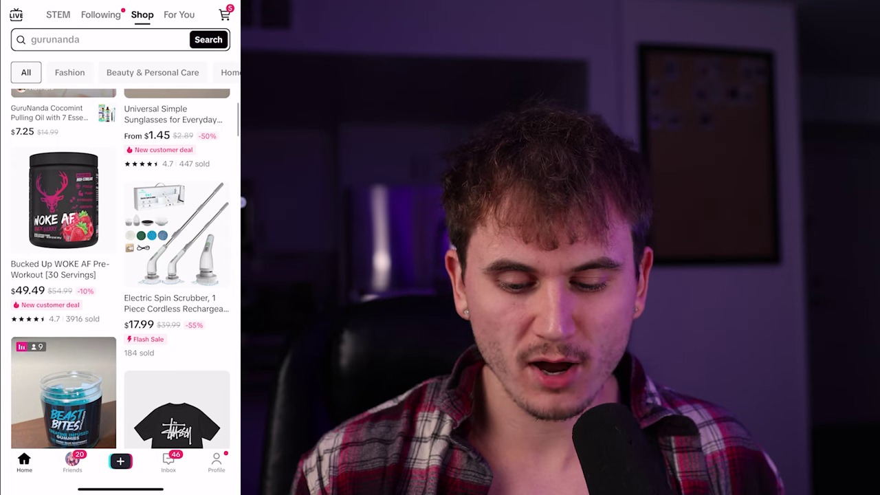
scroll(121, 268, up, 2)
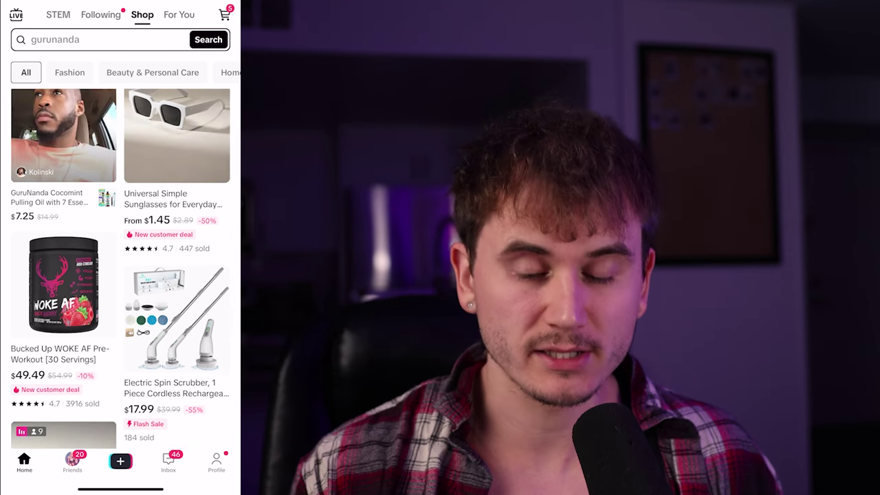
scroll(120, 268, up, 2)
Filter the recommendations to Home & Kitchen, then switch to Beauty & Personal Care.
scroll(121, 136, right, 3)
scroll(120, 136, left, 4)
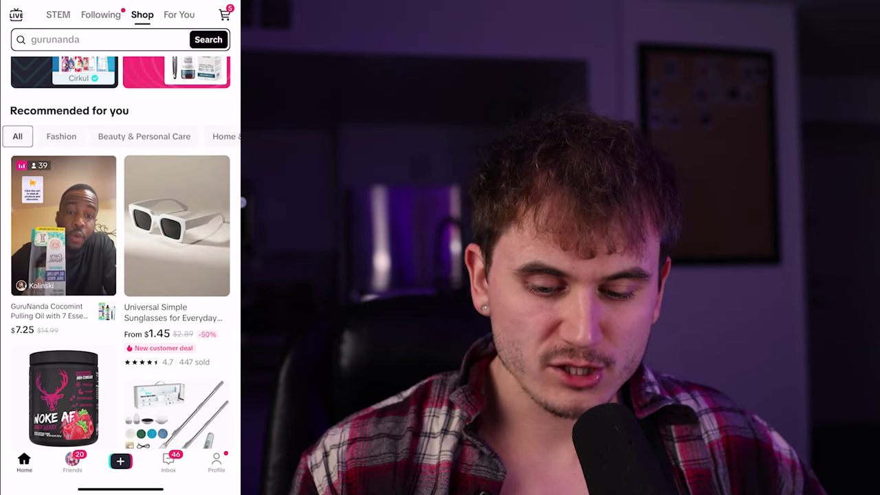
scroll(120, 136, right, 3)
scroll(120, 136, right, 2)
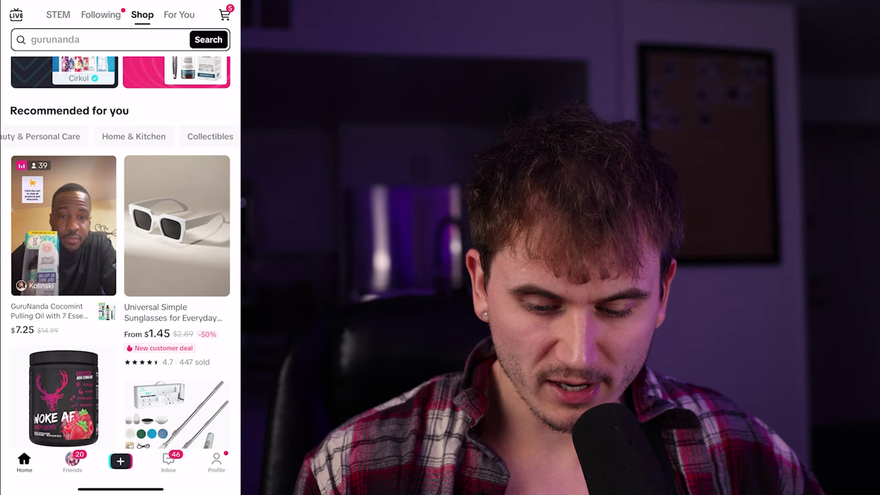
click(117, 136)
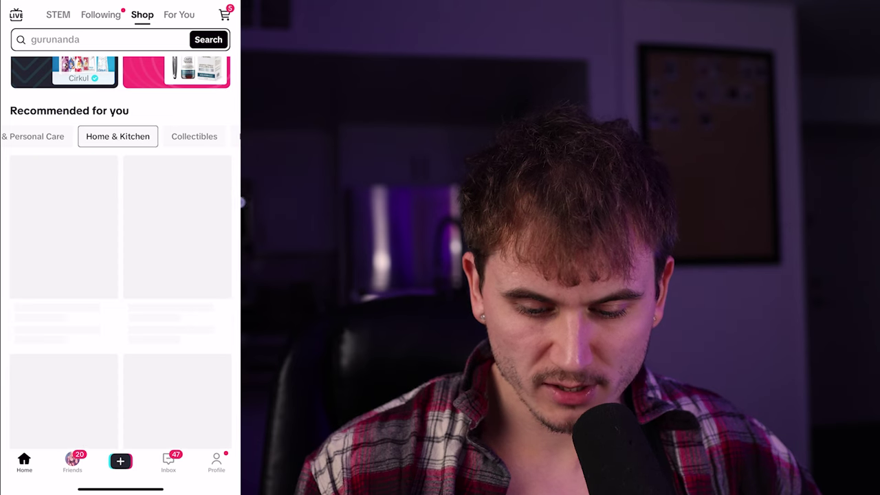
scroll(120, 135, left, 1)
click(77, 136)
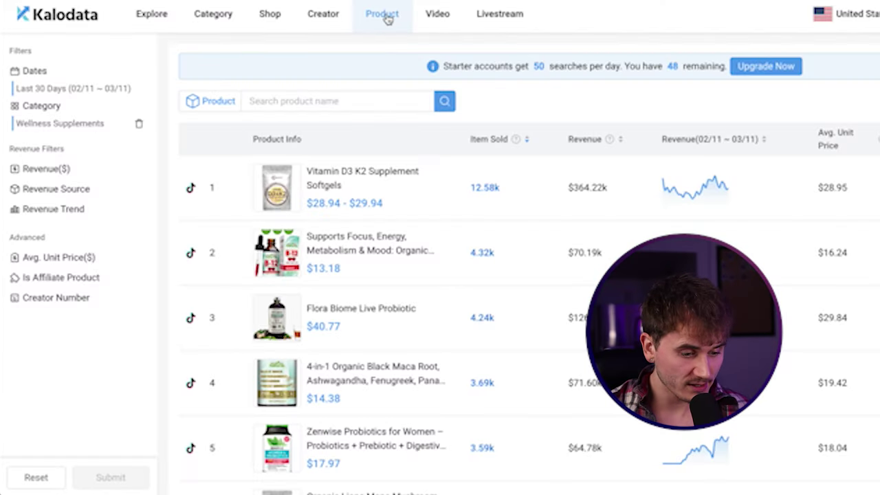
Keep the last-30-days range, re-pick Health > Food Supplement > Wellness Supplements, and submit the search.
click(103, 90)
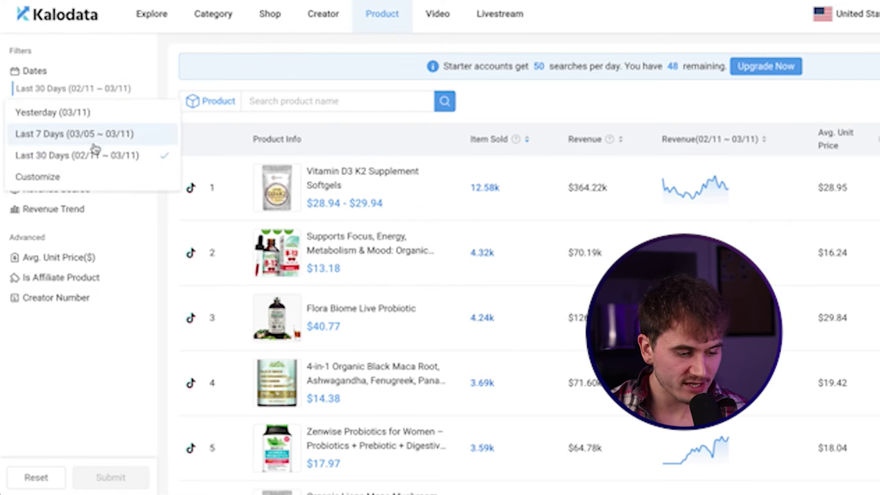
click(287, 52)
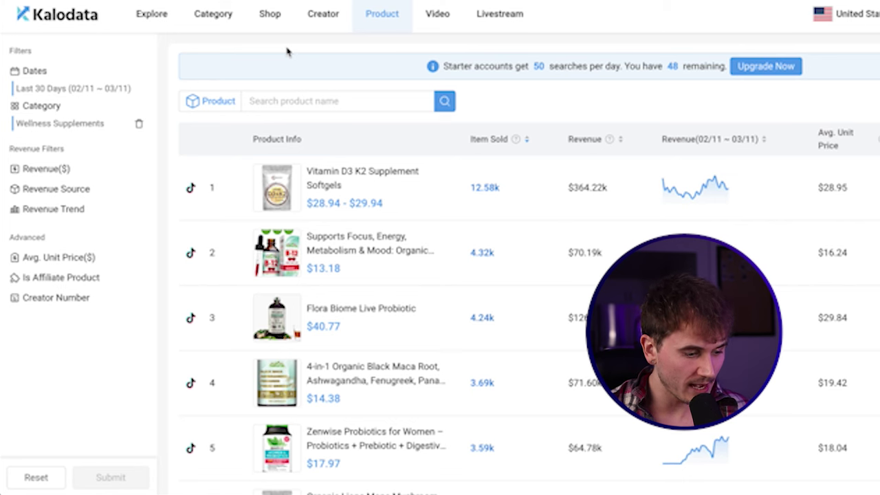
click(138, 123)
click(78, 108)
mouse_move(119, 241)
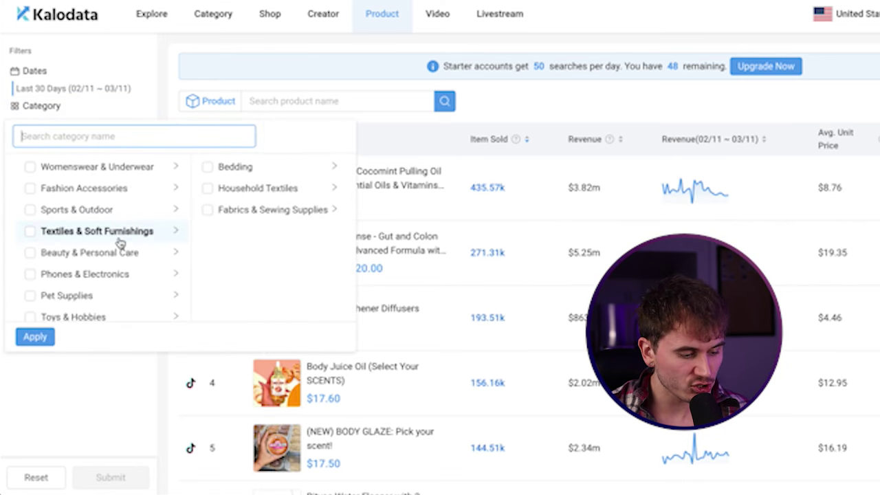
scroll(119, 242, down, 6)
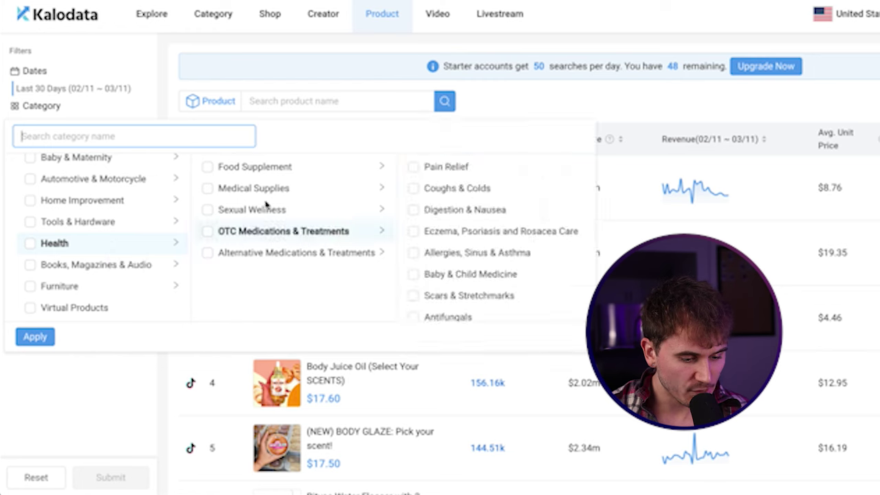
mouse_move(279, 169)
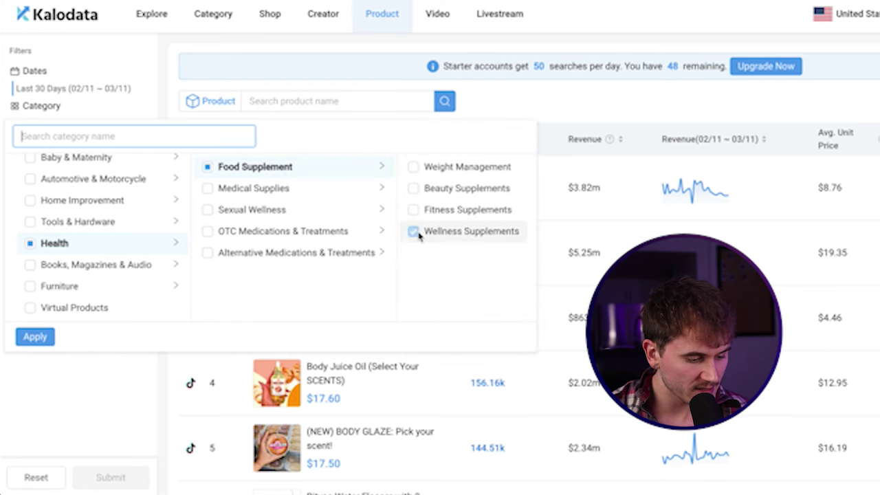
click(418, 235)
click(42, 338)
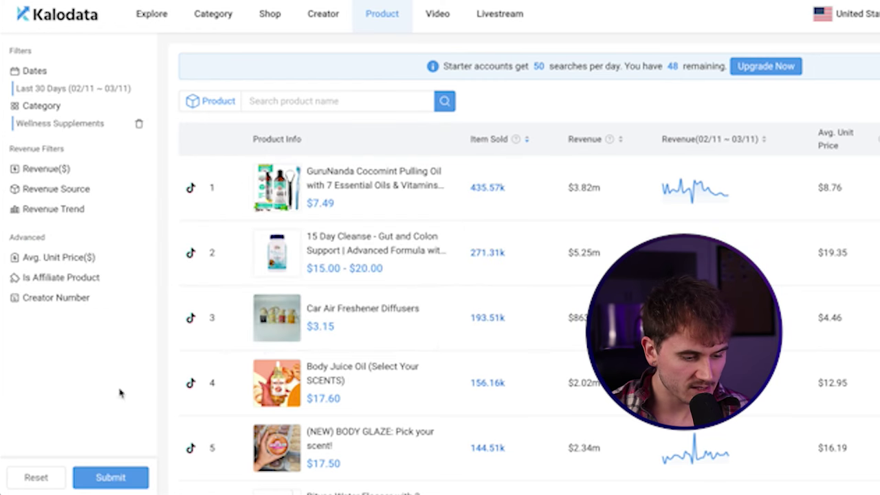
click(108, 479)
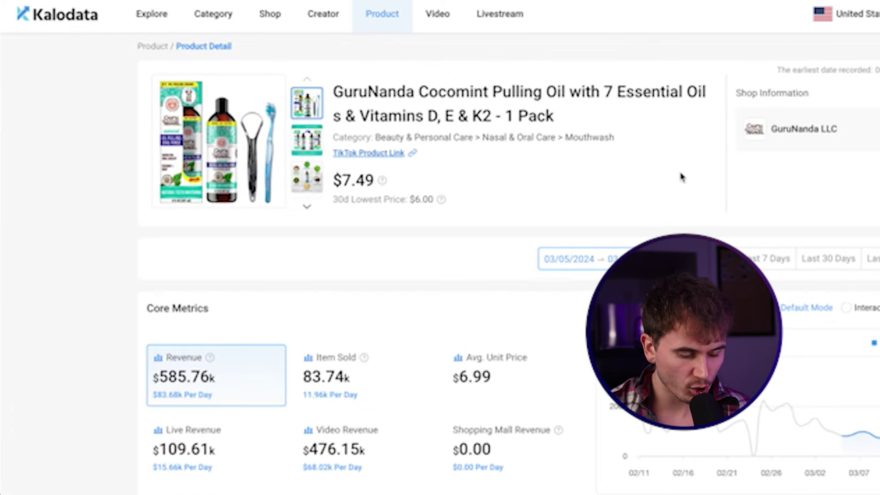
Scan GuruNanda Cocomint Pulling Oil's creator and video lists, then open a top video's details and TikTok post.
scroll(613, 193, down, 10)
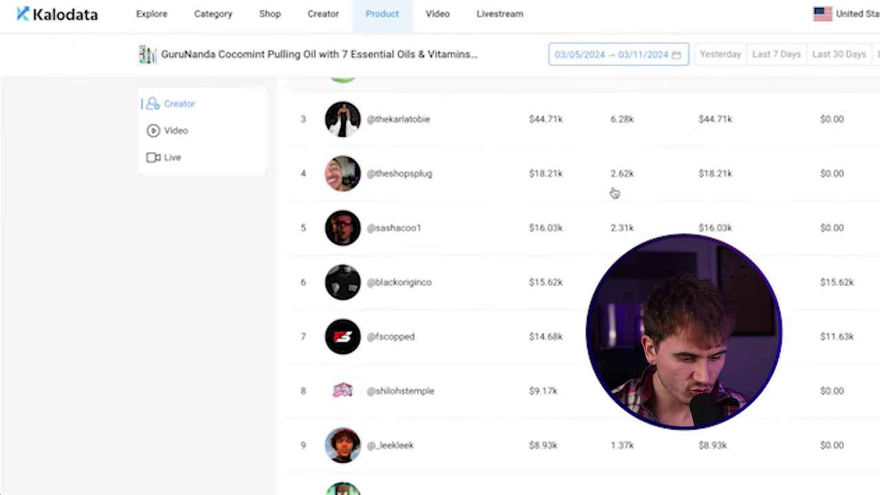
scroll(528, 274, down, 6)
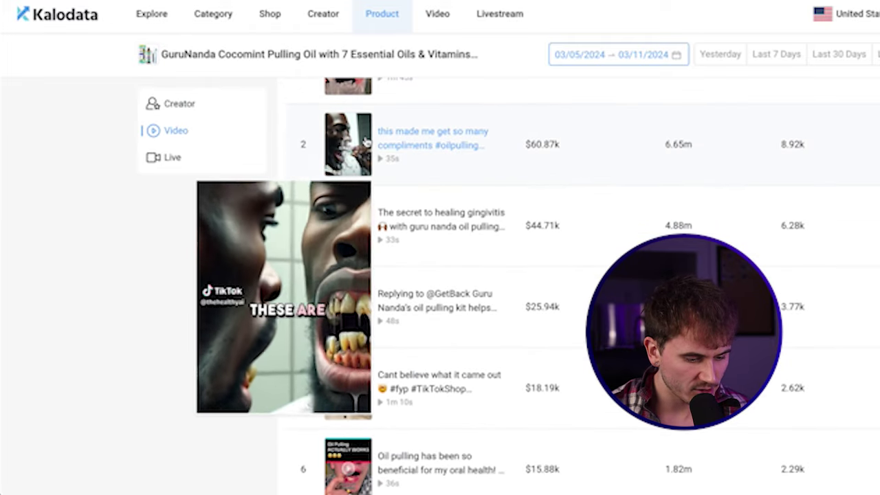
scroll(589, 242, down, 2)
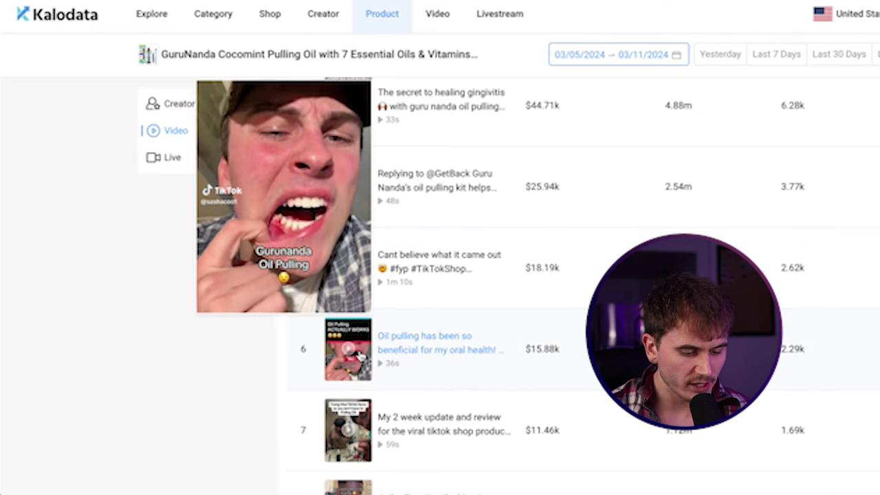
scroll(495, 266, down, 1)
scroll(496, 266, up, 7)
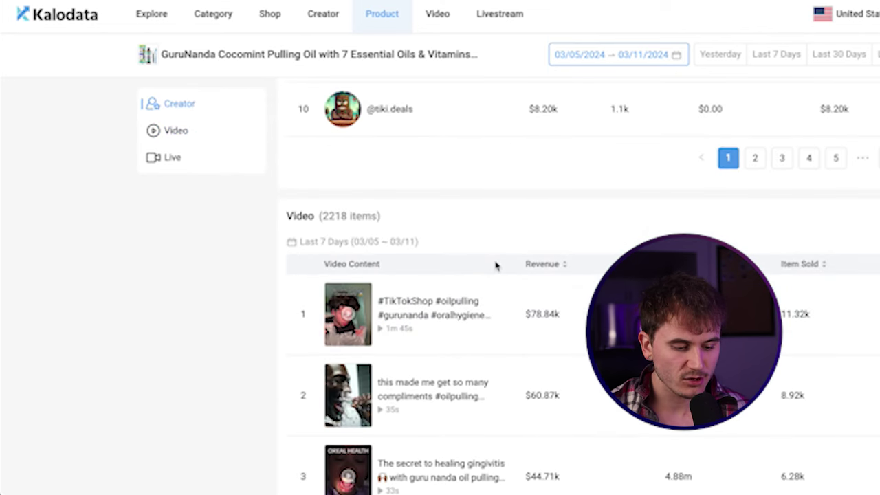
scroll(495, 266, up, 1)
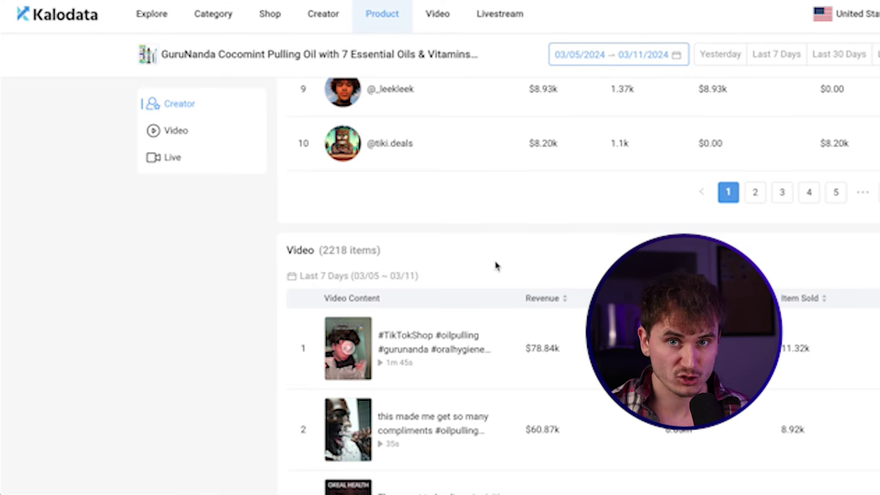
scroll(495, 266, down, 5)
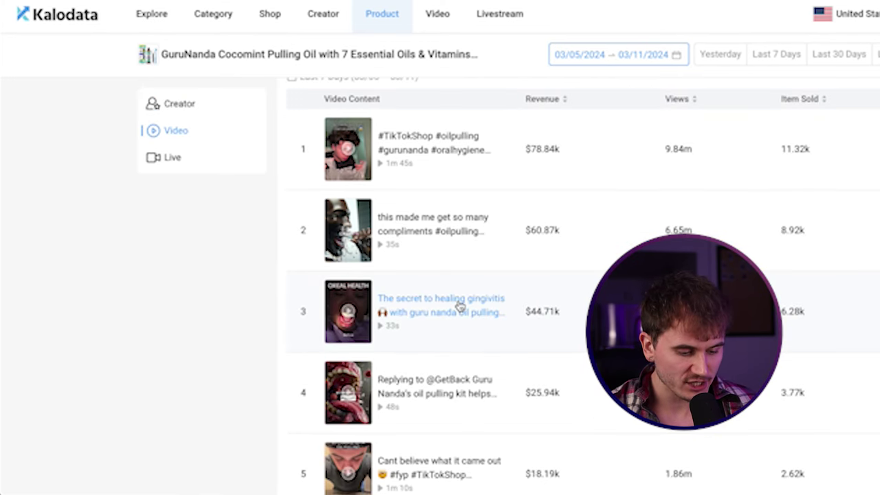
click(363, 301)
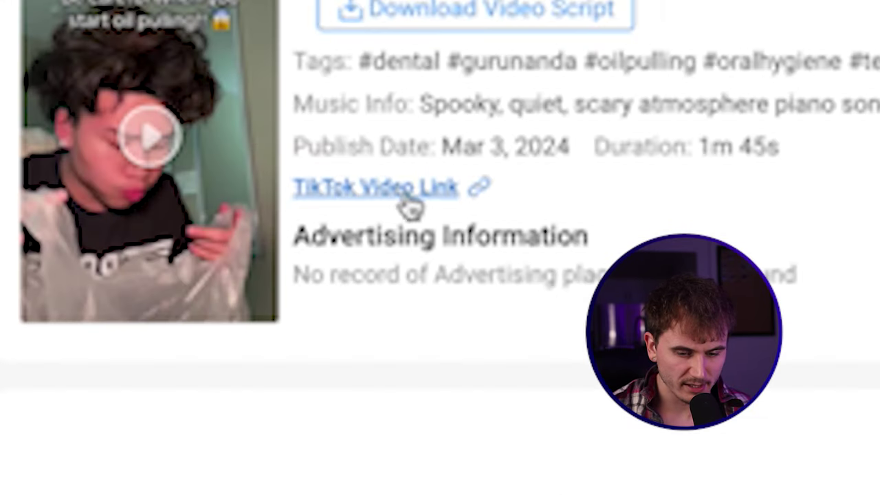
click(407, 208)
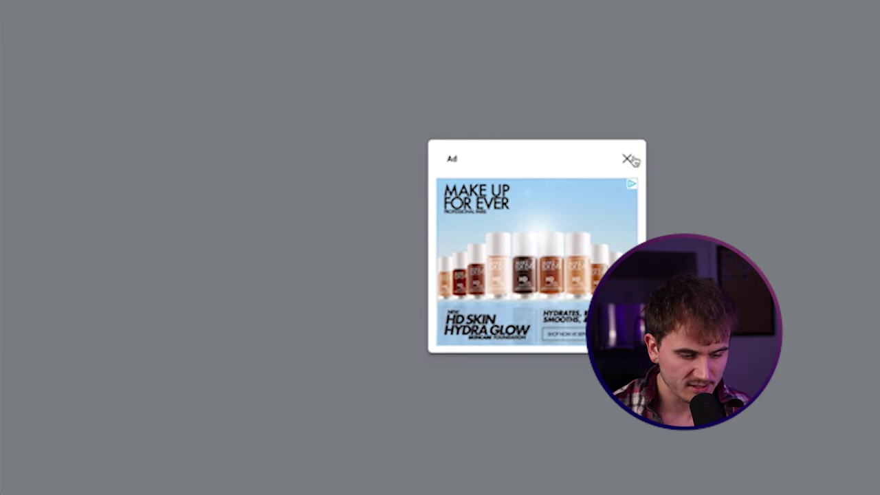
Close the ad popup covering the SnapTik download page.
click(631, 161)
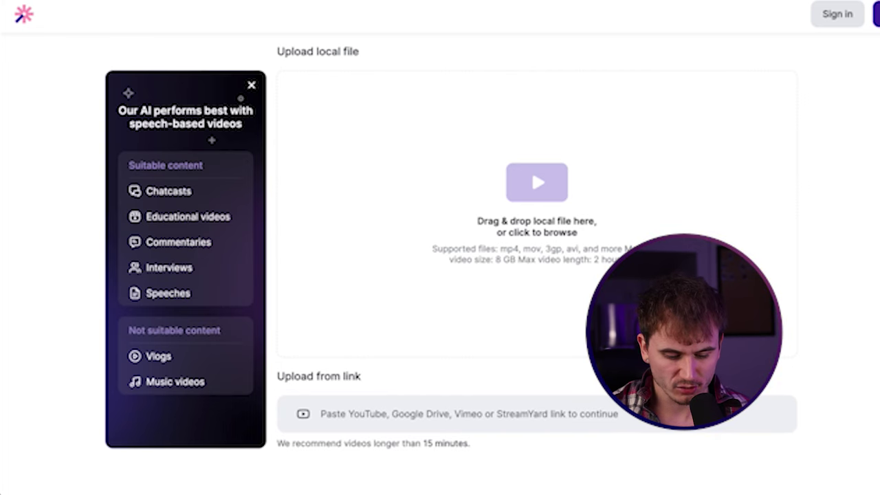
Upload the downloaded TikTok video, transcribe it in English, and select the full transcript.
drag(879, 247, 533, 206)
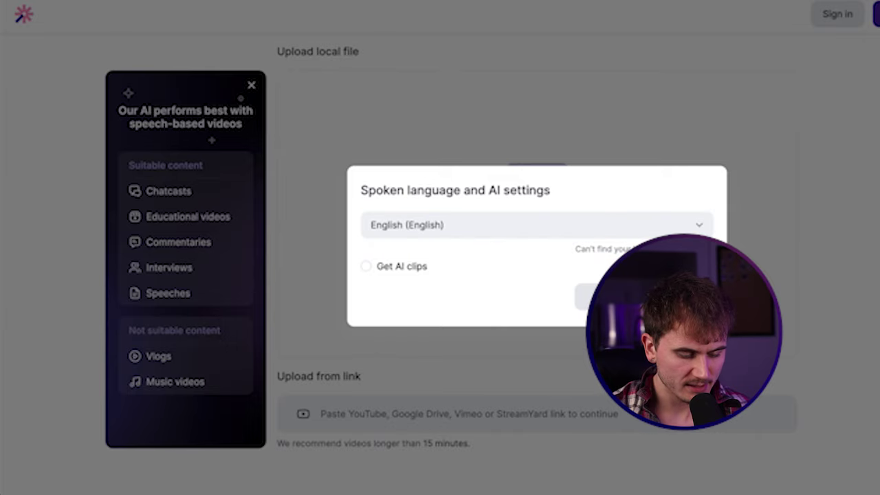
key(Return)
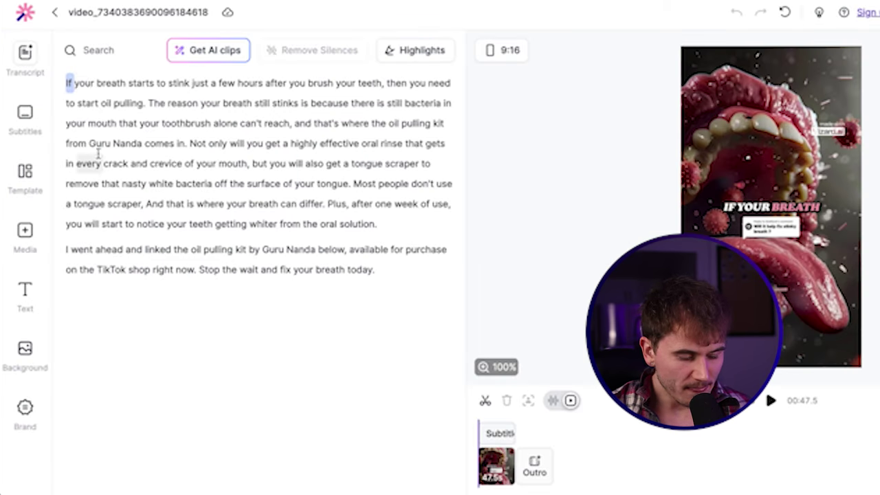
click(378, 270)
drag(331, 259, 64, 84)
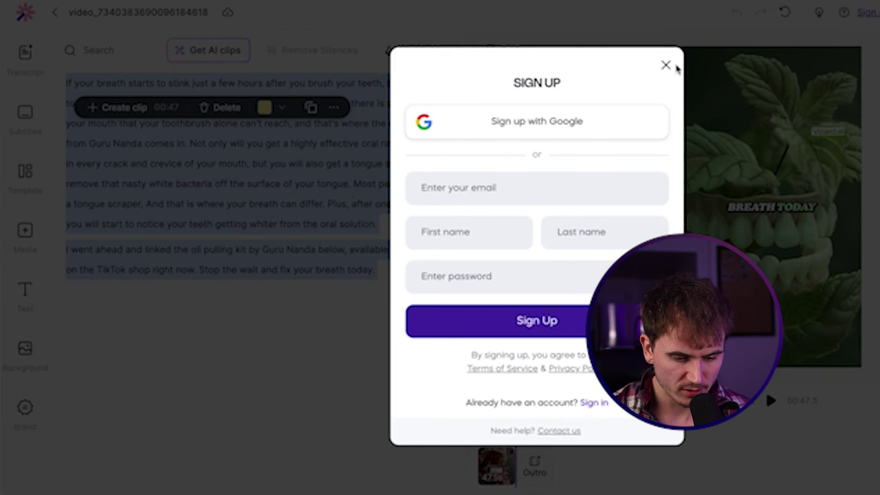
click(665, 65)
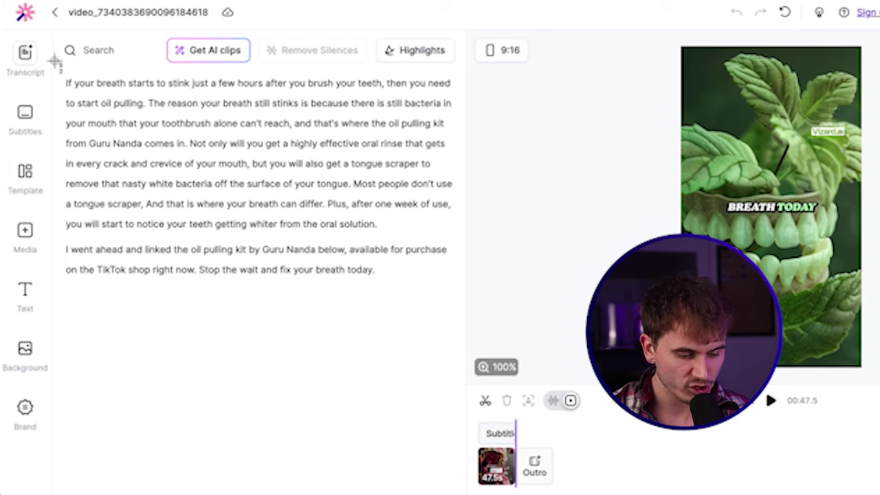
Capture the transcript as a screenshot and select the text inside it.
drag(53, 60, 470, 313)
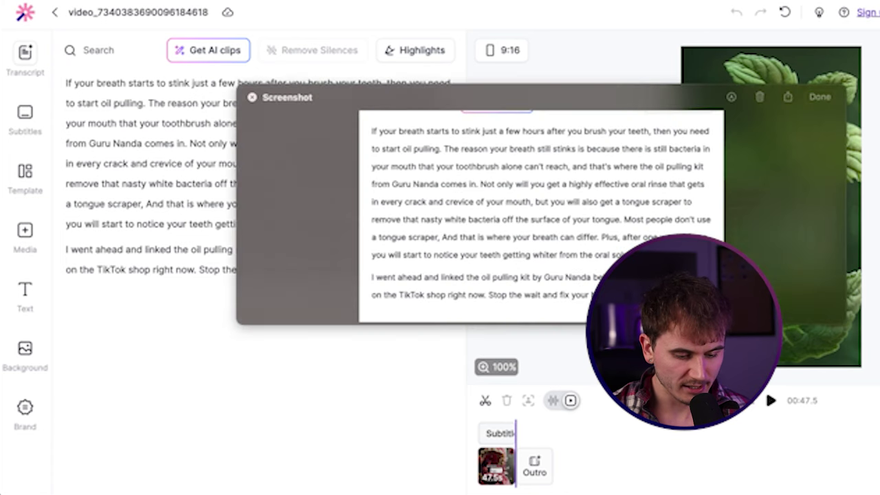
drag(597, 295, 369, 131)
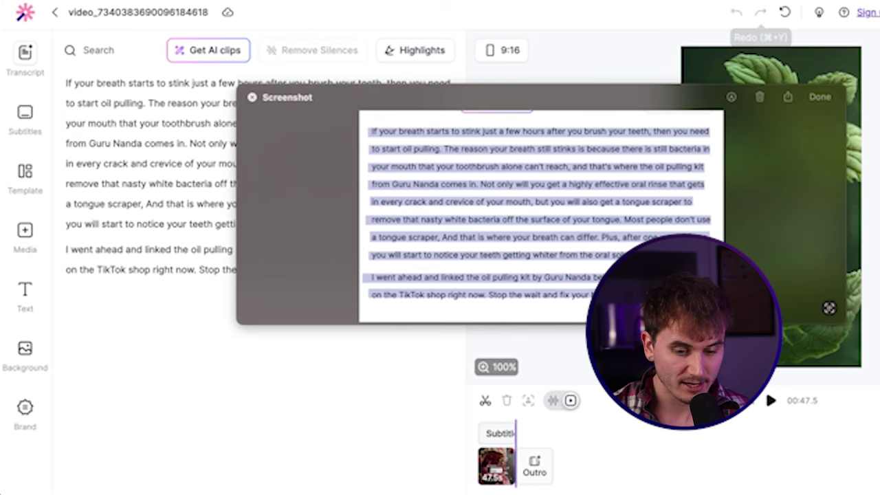
key(super+Tab)
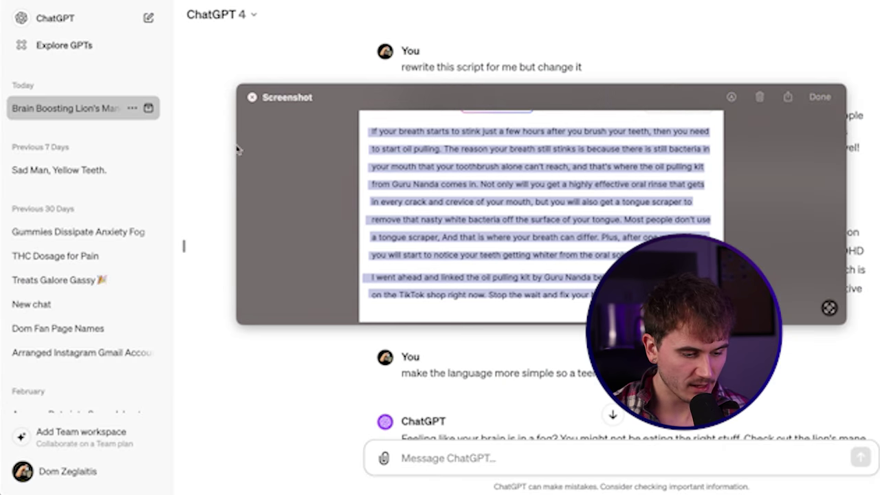
Dismiss the screenshot preview and send ChatGPT 'give me another version' for the lion's mane script.
click(252, 97)
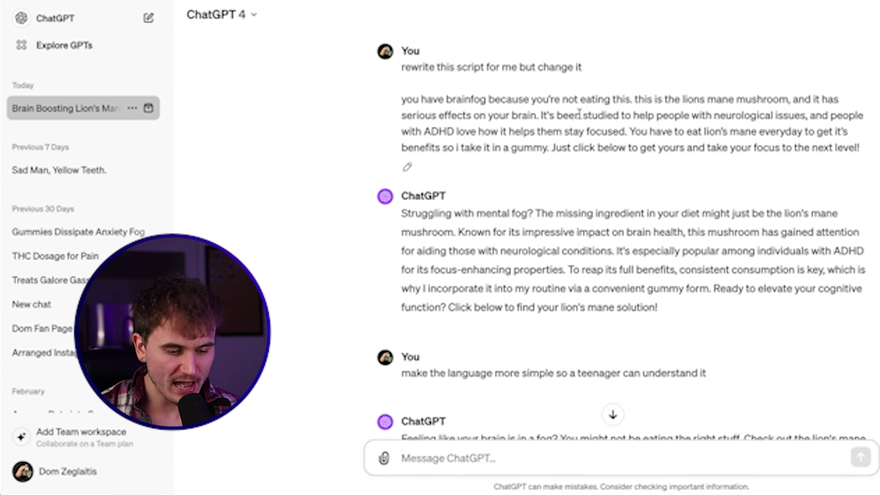
scroll(583, 116, down, 2)
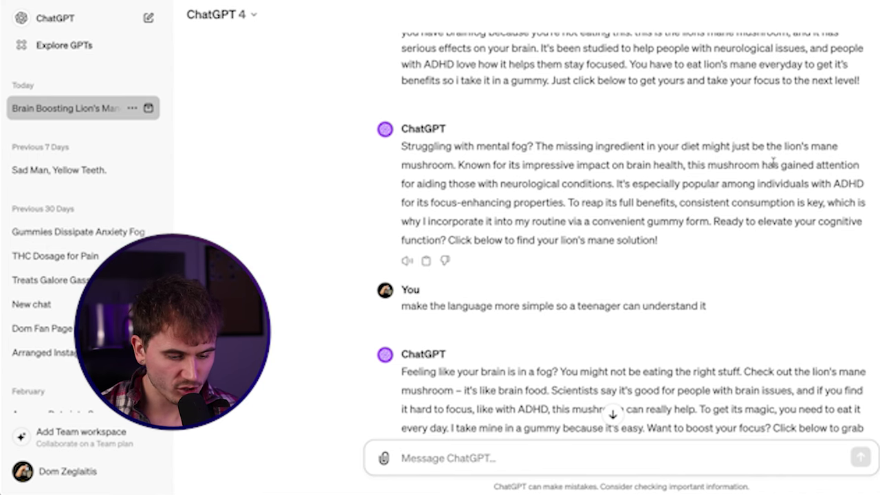
scroll(618, 137, down, 1)
scroll(755, 167, down, 1)
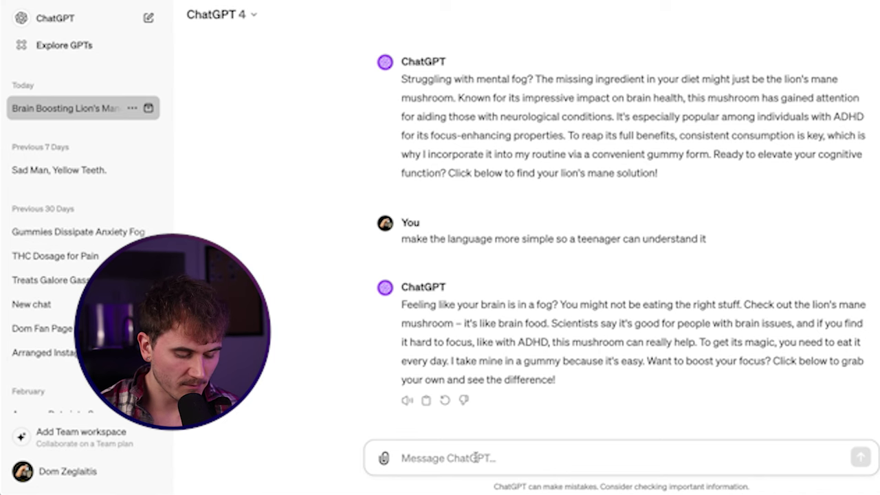
text(give me a)
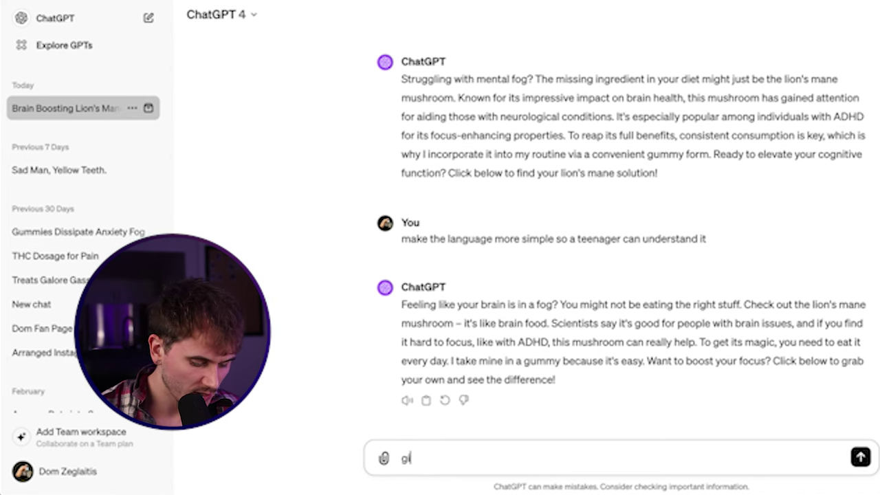
text(nother version)
key(Return)
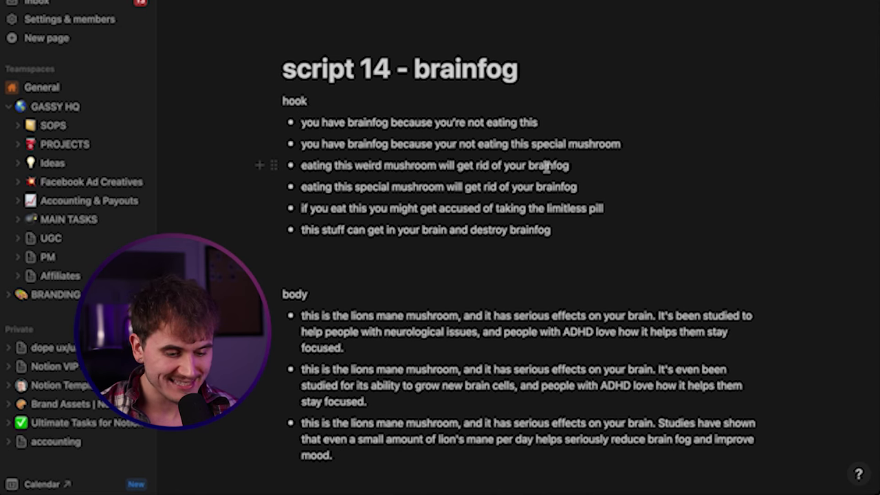
Read through the Notion brainfog script's hook lines, body and CTA options.
scroll(548, 155, down, 2)
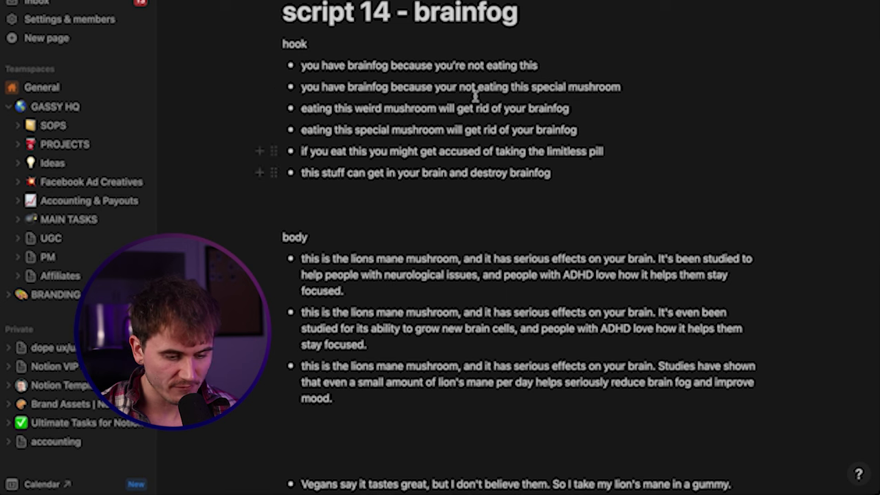
click(322, 65)
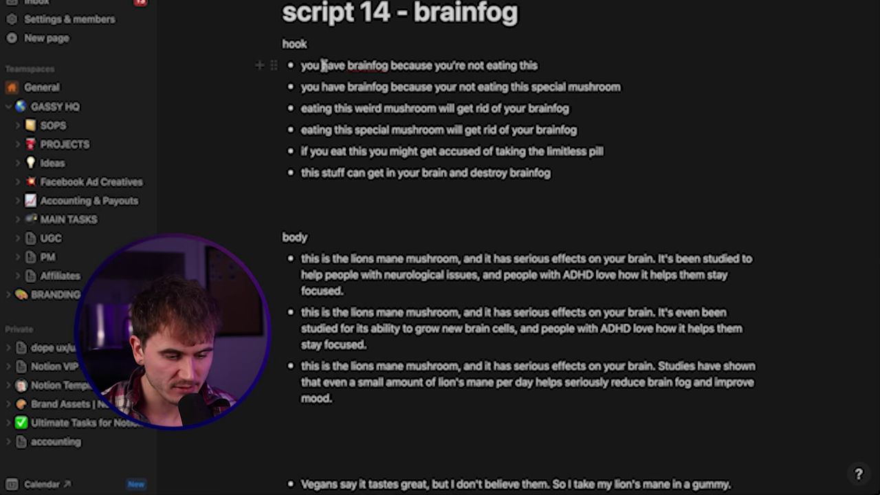
click(365, 88)
scroll(532, 141, down, 1)
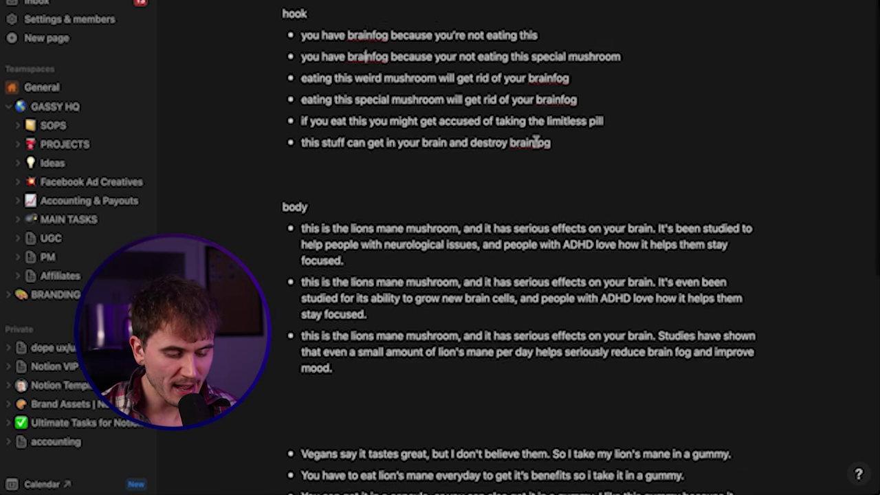
scroll(535, 141, down, 5)
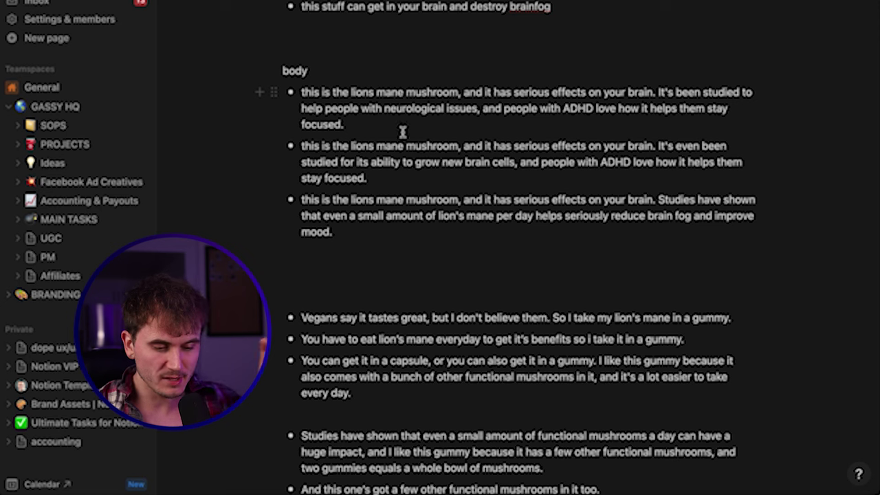
scroll(411, 129, down, 6)
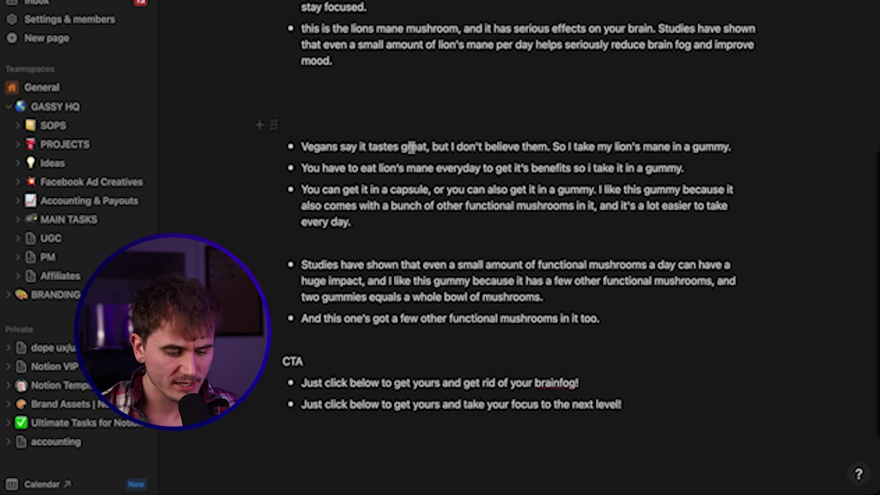
scroll(430, 178, down, 4)
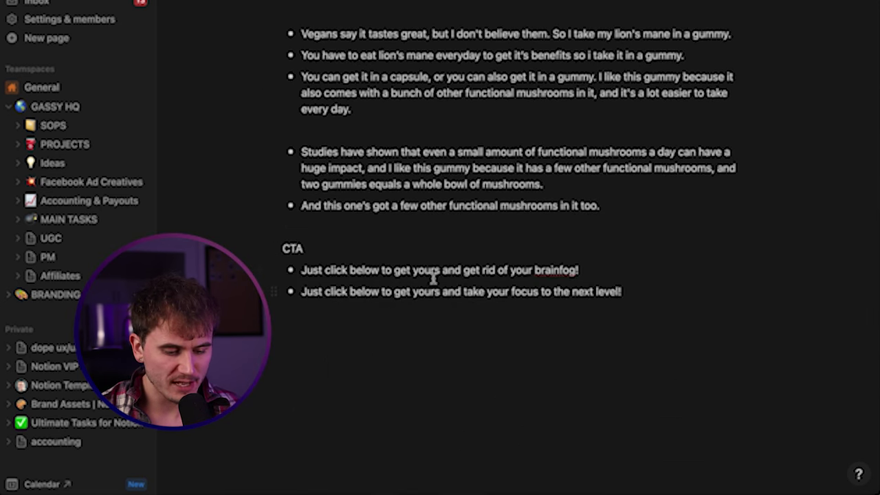
scroll(463, 271, up, 15)
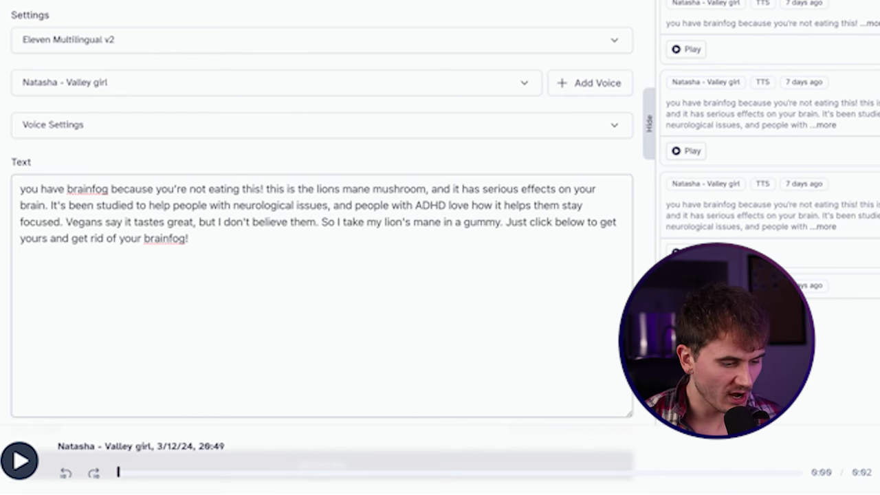
scroll(349, 159, up, 1)
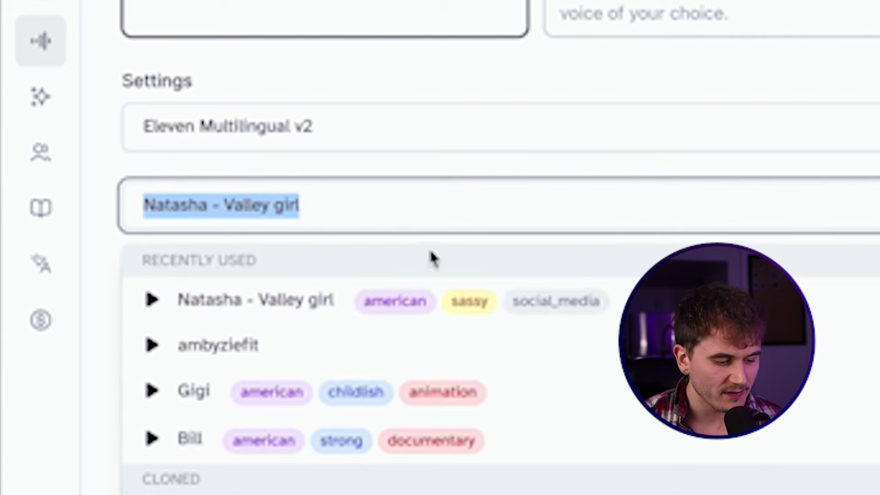
scroll(418, 398, down, 5)
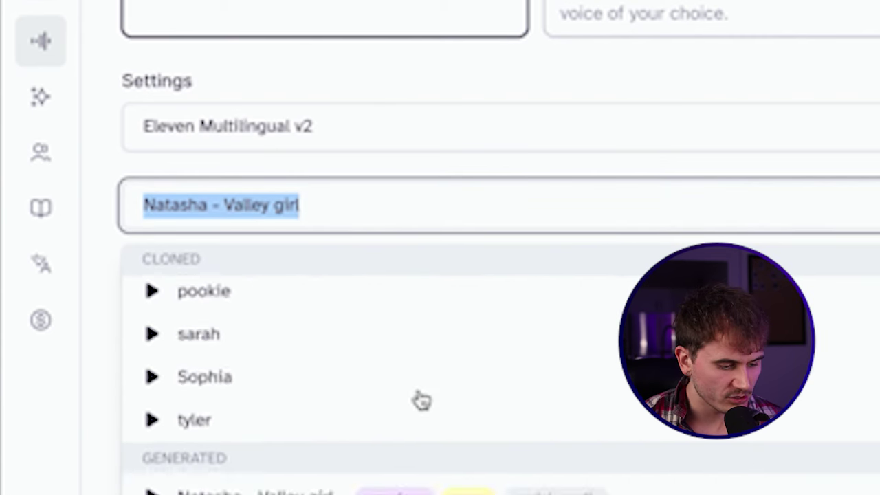
scroll(417, 399, down, 6)
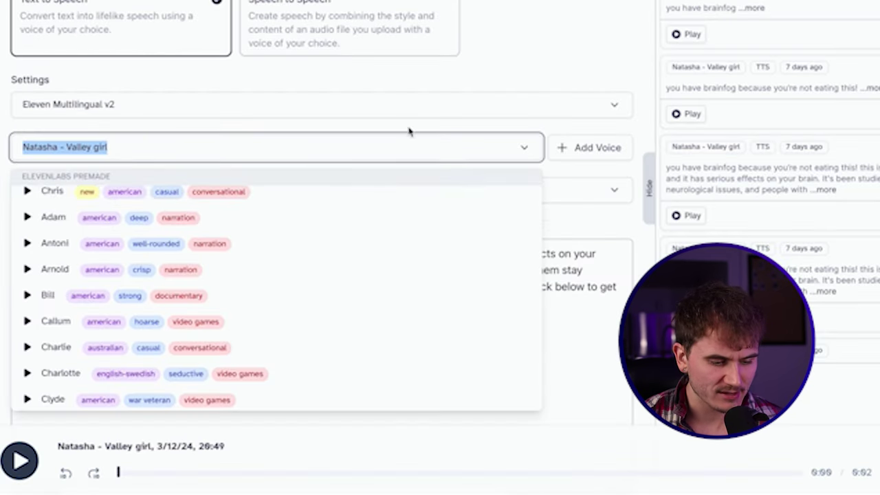
click(479, 72)
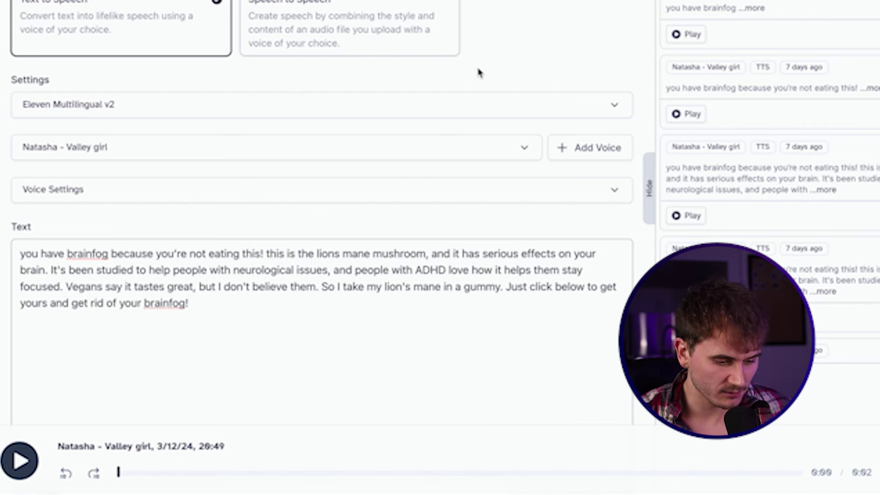
scroll(479, 73, down, 1)
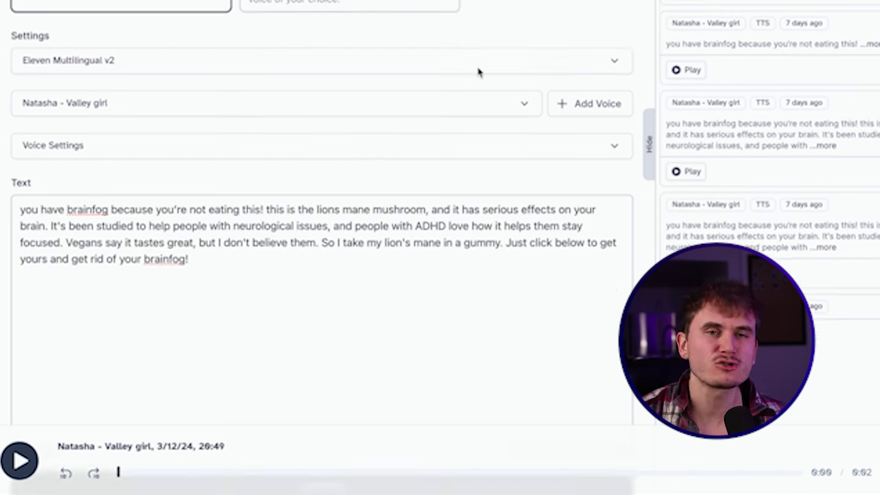
scroll(479, 73, up, 1)
scroll(479, 73, down, 1)
scroll(479, 72, up, 1)
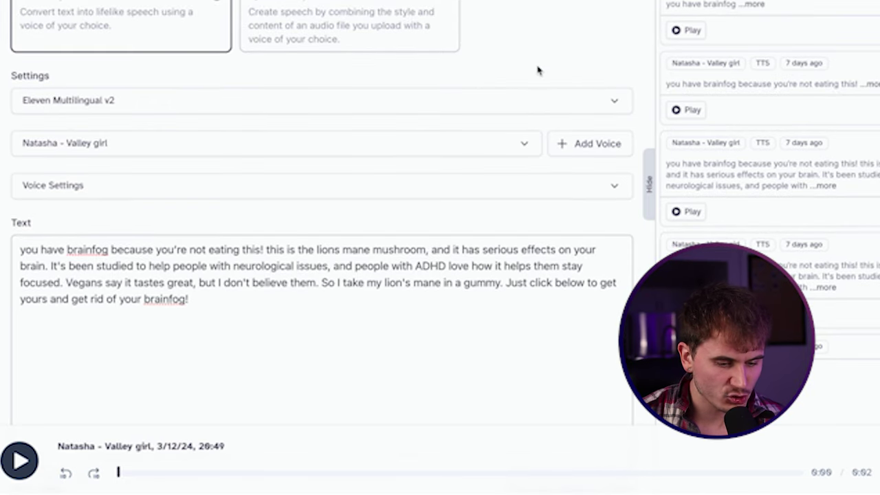
scroll(538, 70, down, 1)
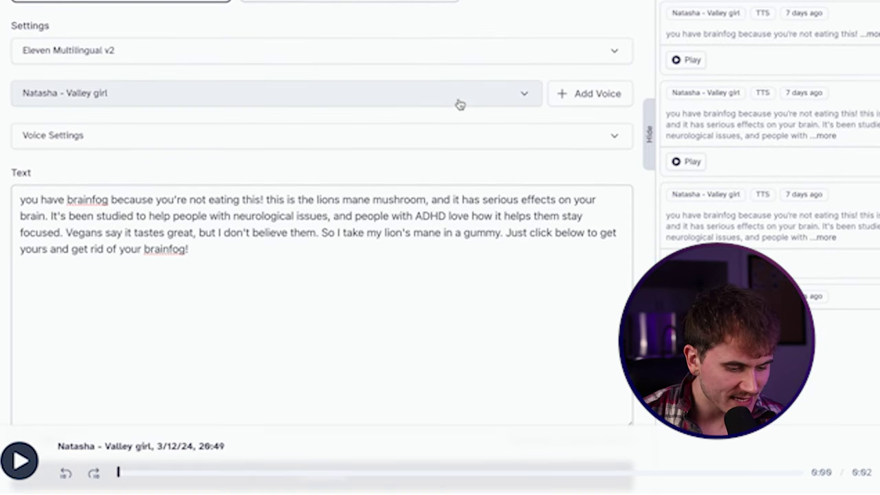
Try a higher Stability in Voice Settings, then reset the settings to default.
scroll(337, 169, up, 1)
click(341, 159)
scroll(400, 225, down, 1)
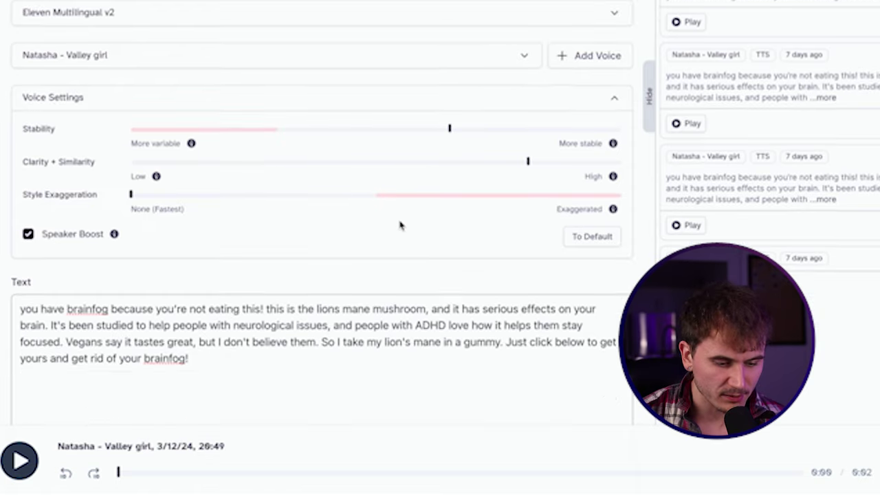
drag(364, 134, 455, 136)
click(583, 236)
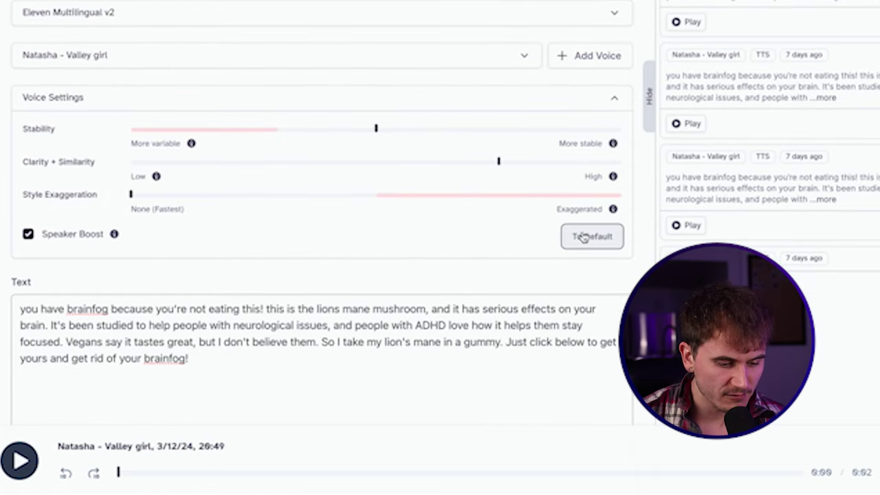
click(440, 137)
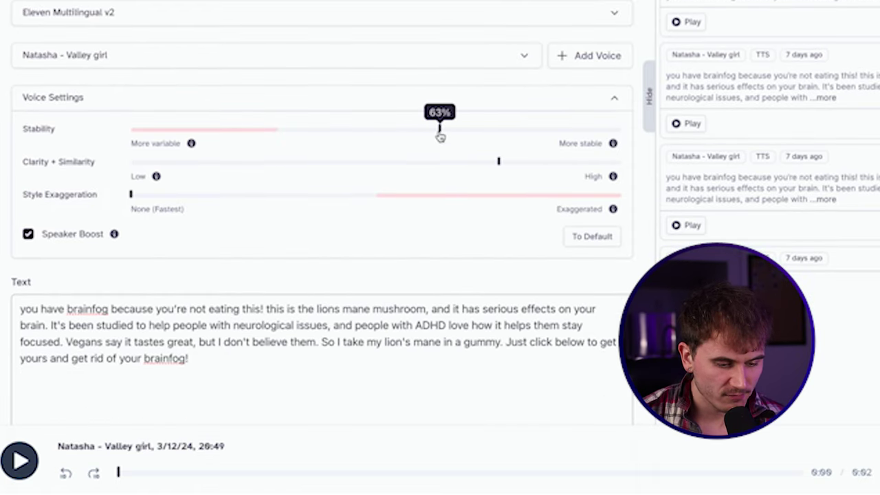
click(573, 236)
Generate the Natasha - Valley girl voiceover of the full brainfog script.
scroll(496, 259, down, 1)
scroll(496, 259, down, 3)
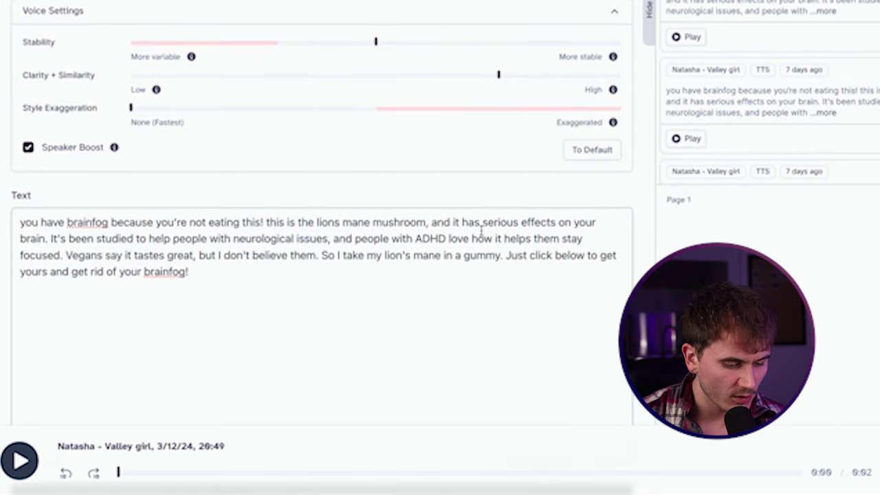
click(323, 407)
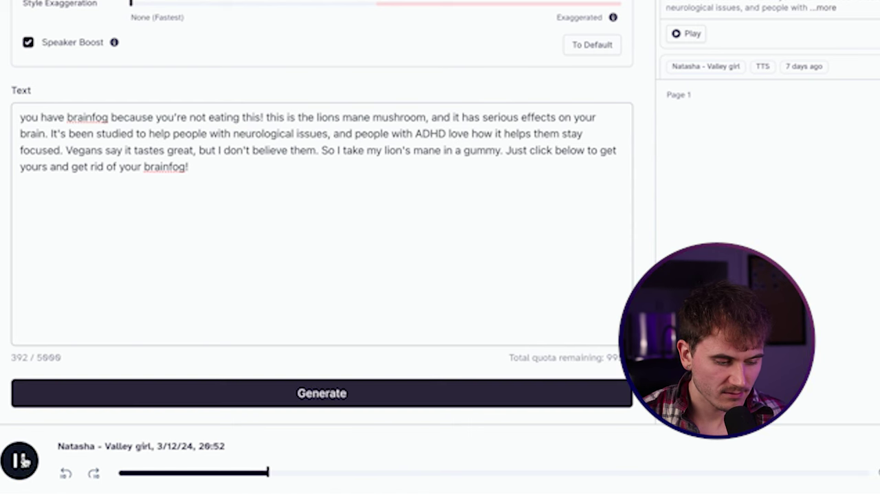
Stop the first take, generate a second take, and select the closing CTA sentence.
click(22, 461)
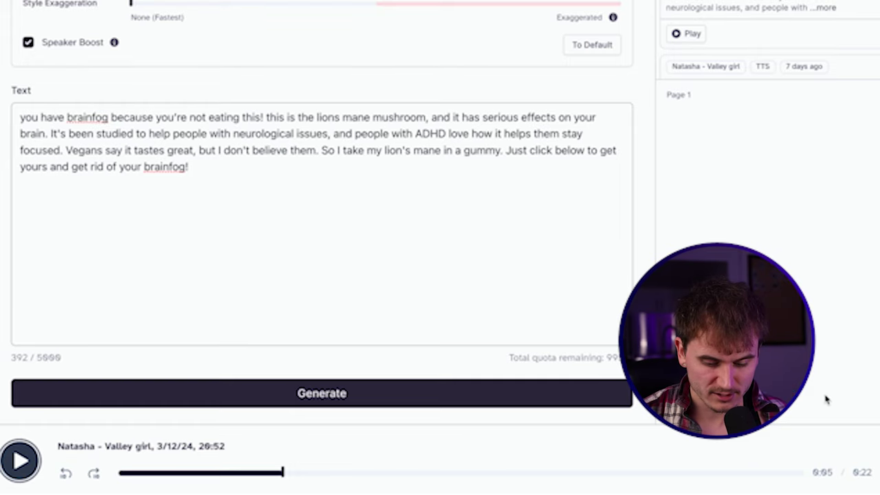
click(281, 397)
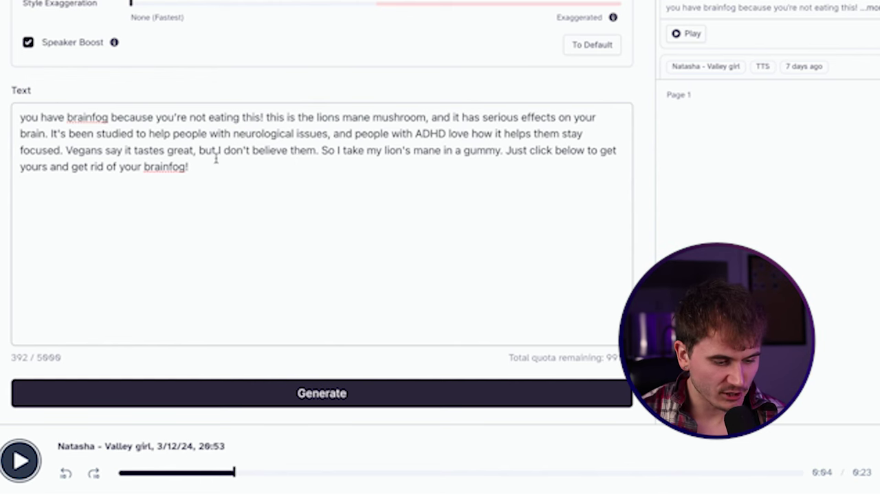
drag(190, 167, 507, 151)
Cut the CTA and first two sentences, then generate two takes of the gummy lines.
key(BackSpace)
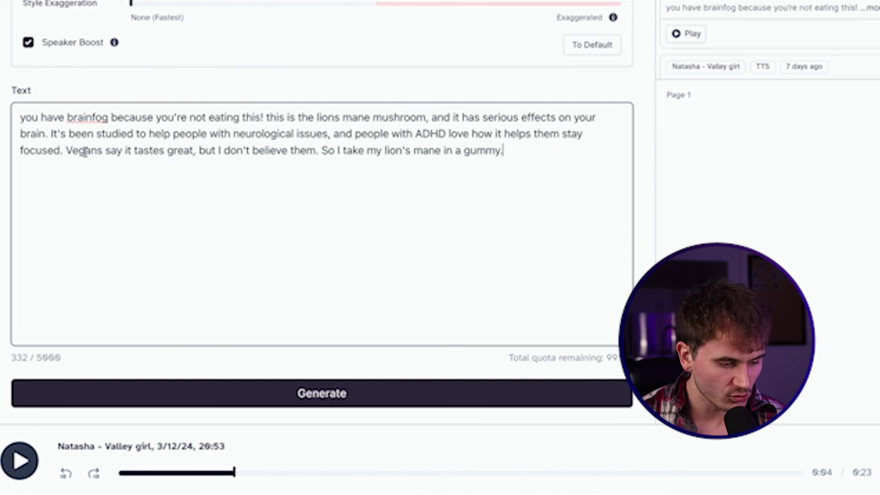
drag(66, 149, 22, 121)
key(BackSpace)
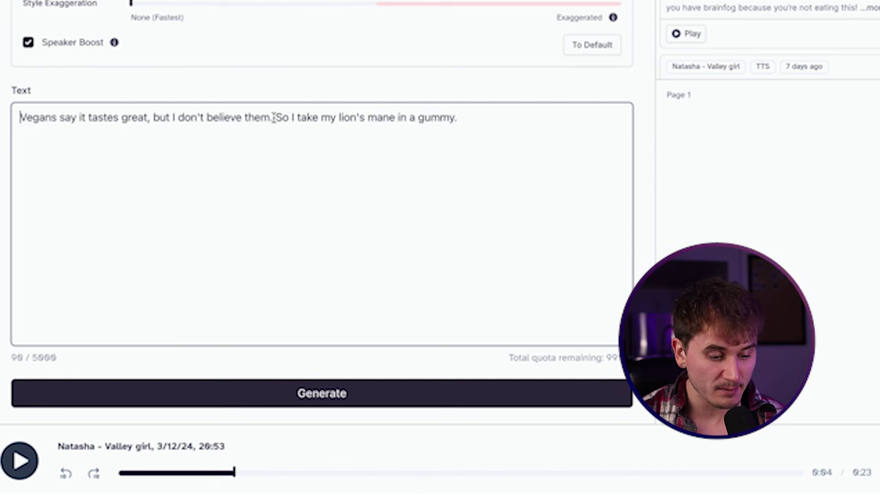
click(170, 403)
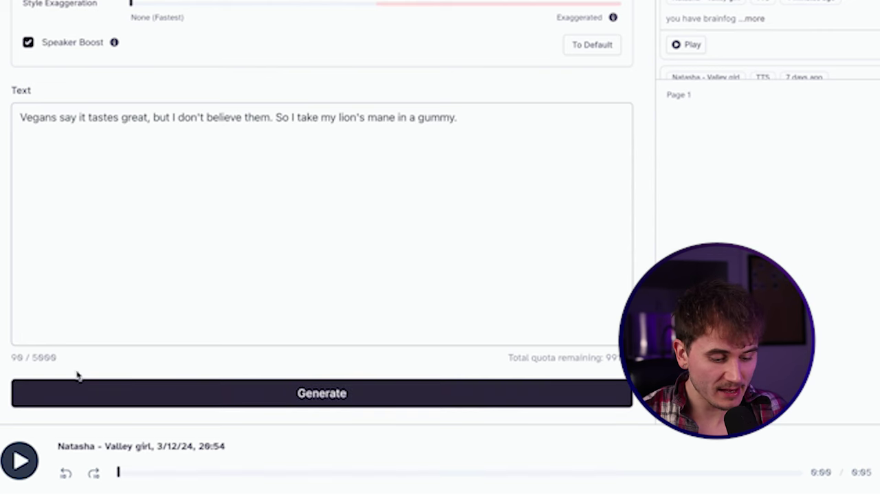
click(379, 391)
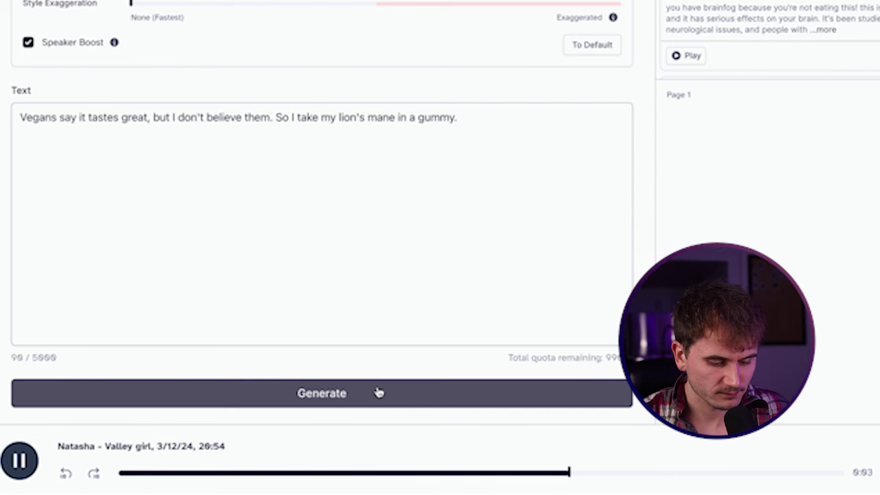
End 'believe them' with an exclamation mark and generate the clip again.
click(275, 118)
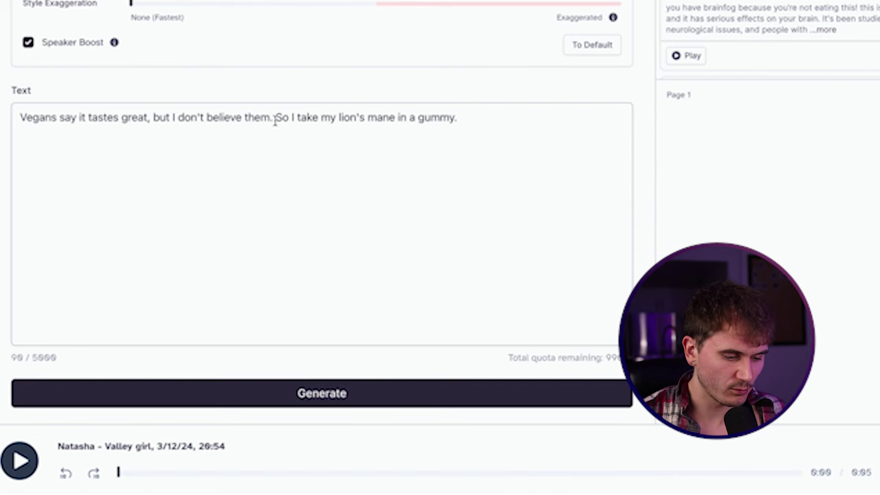
key(BackSpace)
key(BackSpace)
text(.)
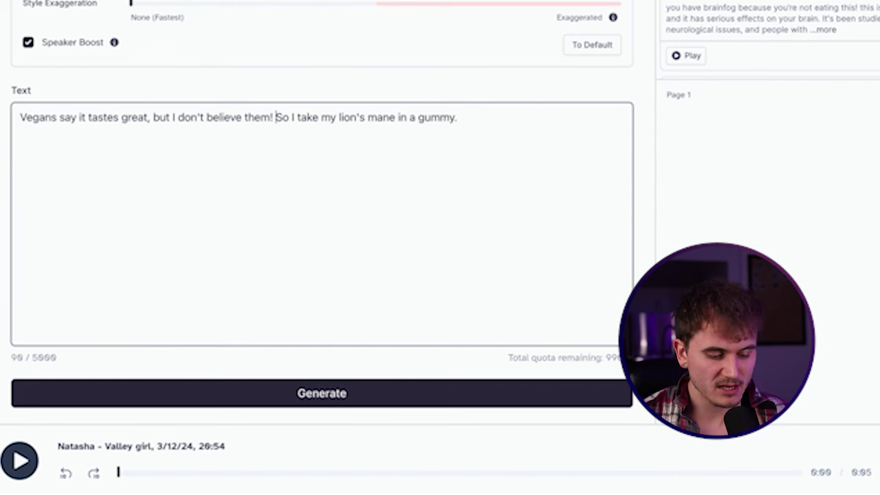
click(352, 404)
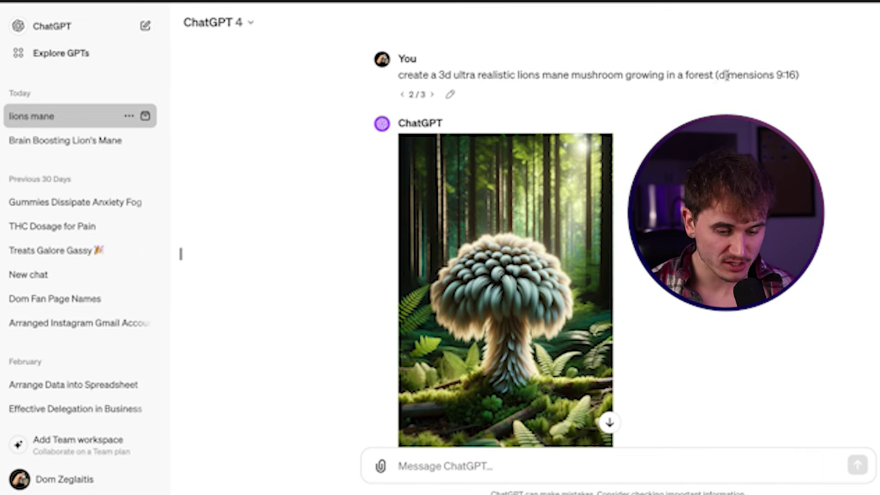
Select the earlier lion's mane prompt's opening words and dimensions note, then return to the image chat.
drag(716, 75, 816, 78)
click(813, 80)
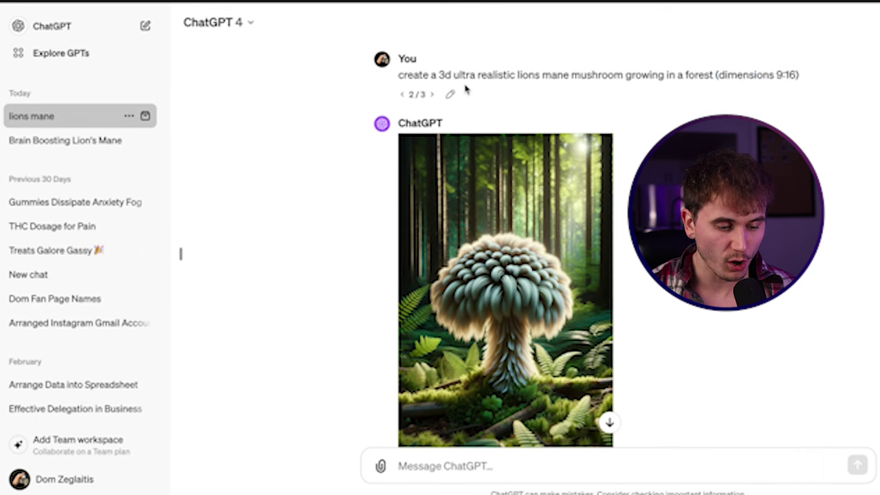
drag(400, 77, 714, 76)
click(512, 75)
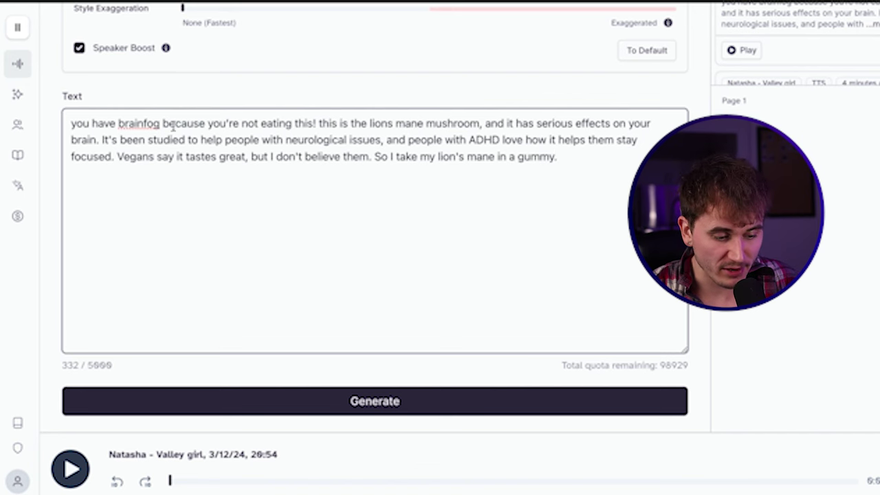
key(super+Tab)
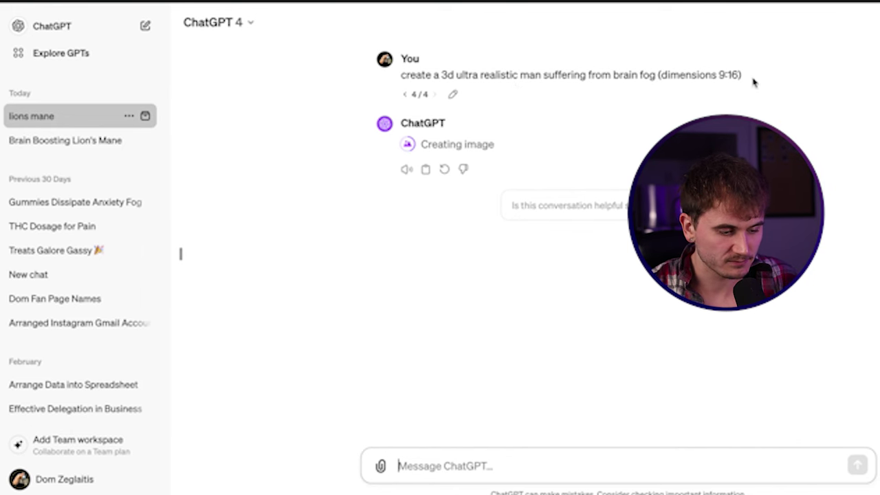
Download the brain-fog man image, regenerate a version, then download the lion's mane brain image.
mouse_move(572, 144)
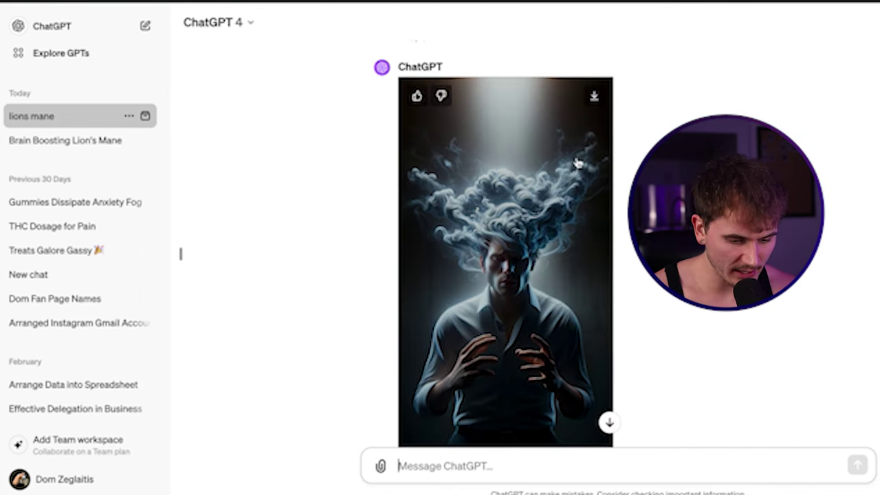
click(595, 99)
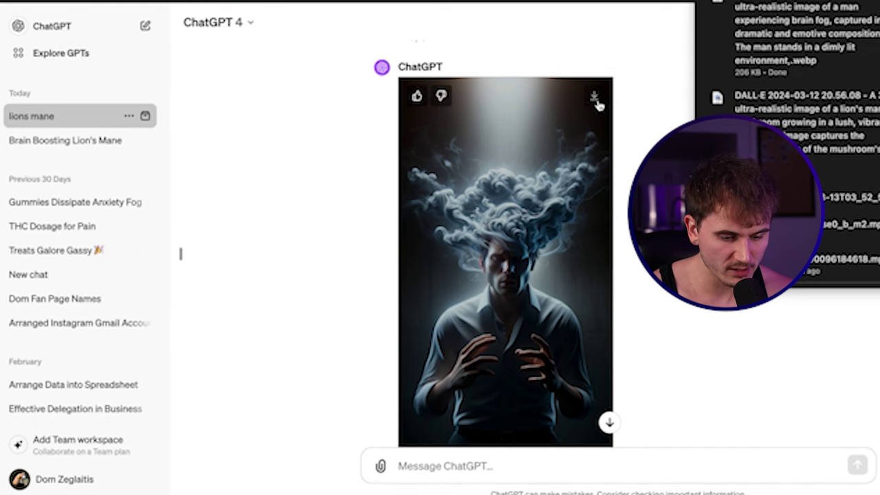
scroll(643, 90, up, 1)
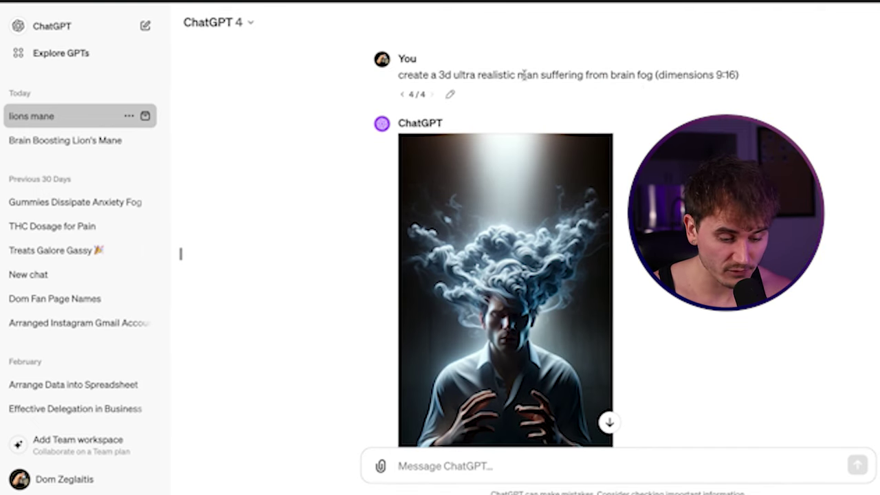
scroll(597, 193, down, 3)
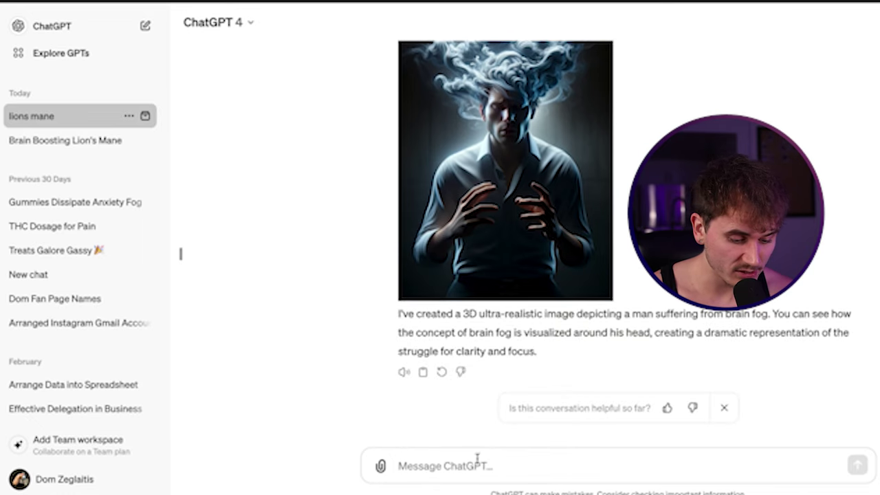
click(442, 372)
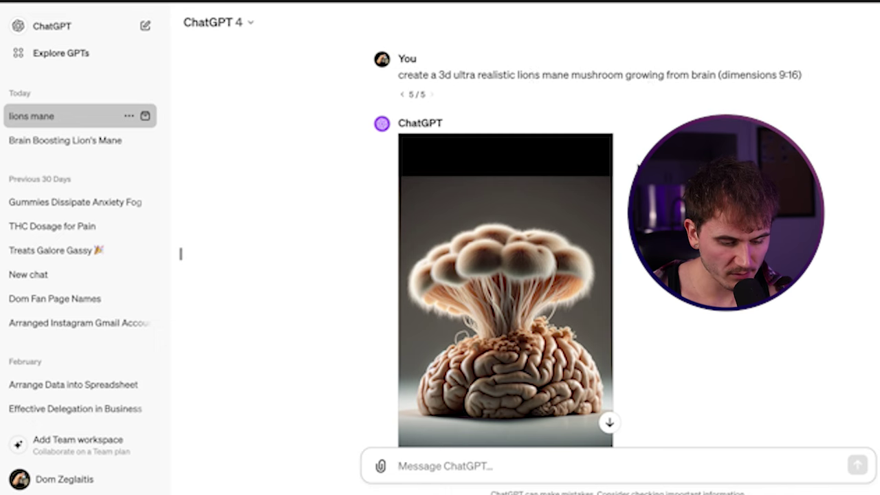
scroll(637, 167, down, 2)
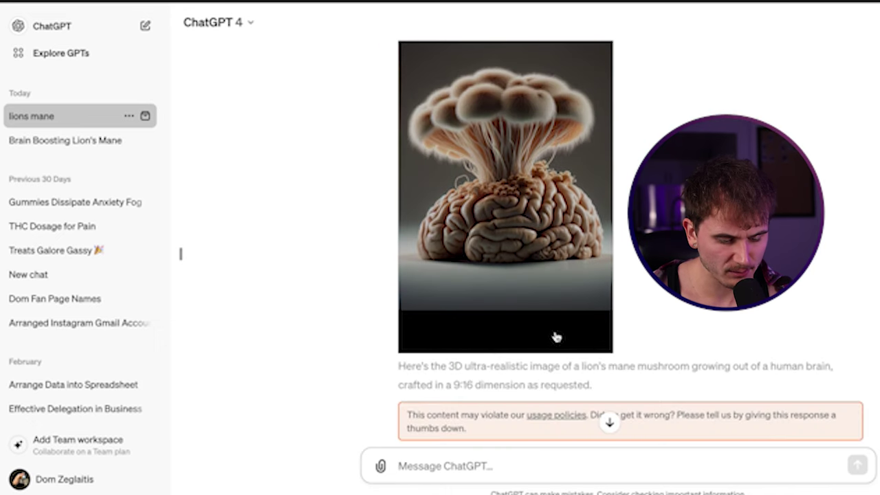
scroll(556, 337, up, 2)
click(594, 115)
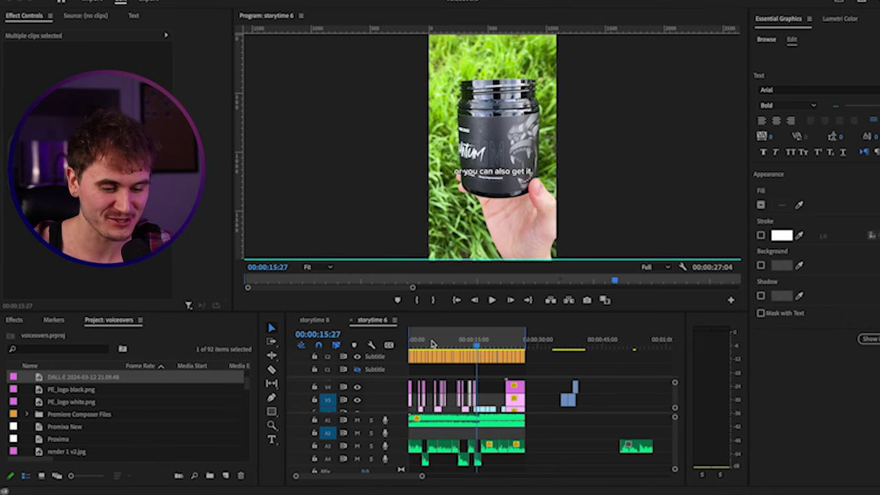
Move the playhead to about 6 seconds, then zoom in and jump to about 2 seconds.
click(436, 342)
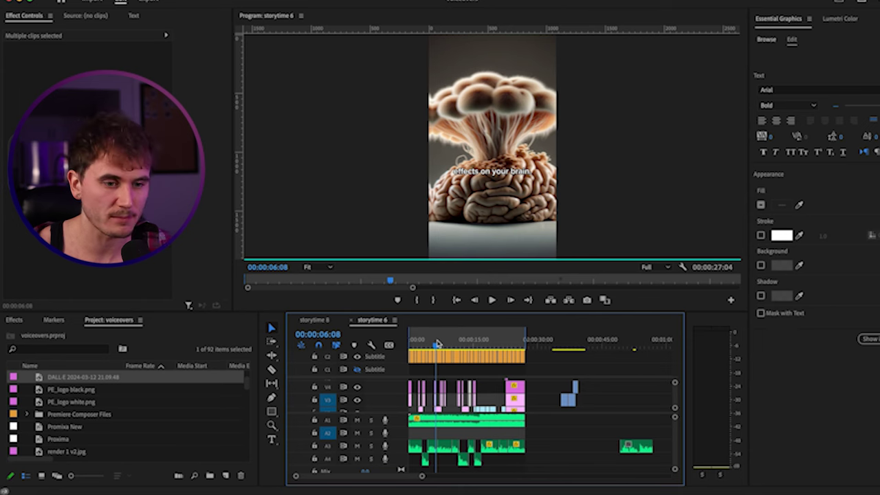
key(equal)
click(448, 341)
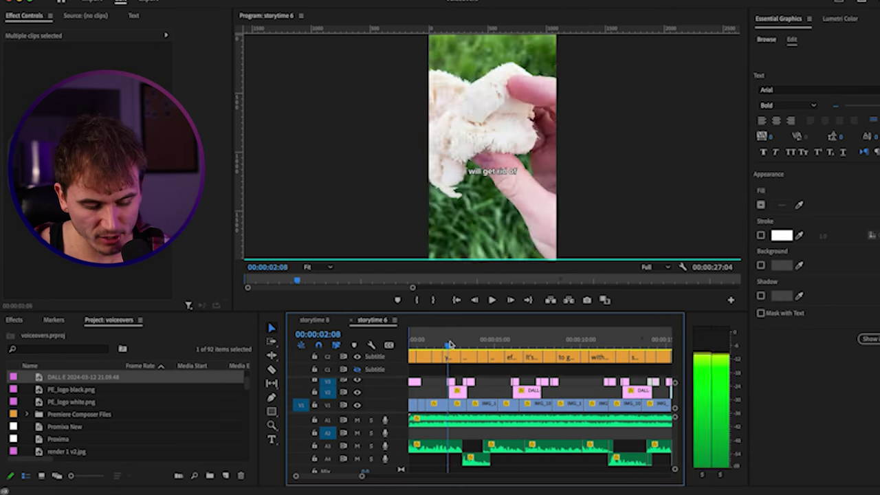
drag(450, 344, 483, 341)
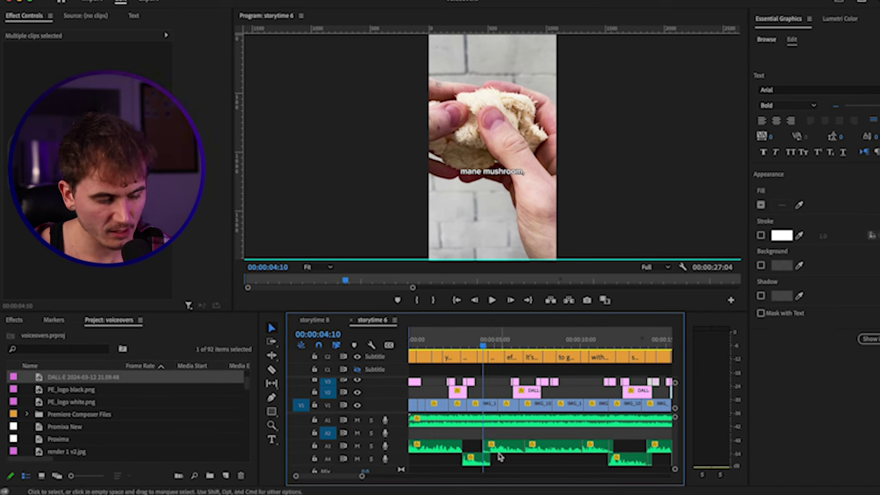
drag(517, 342, 543, 344)
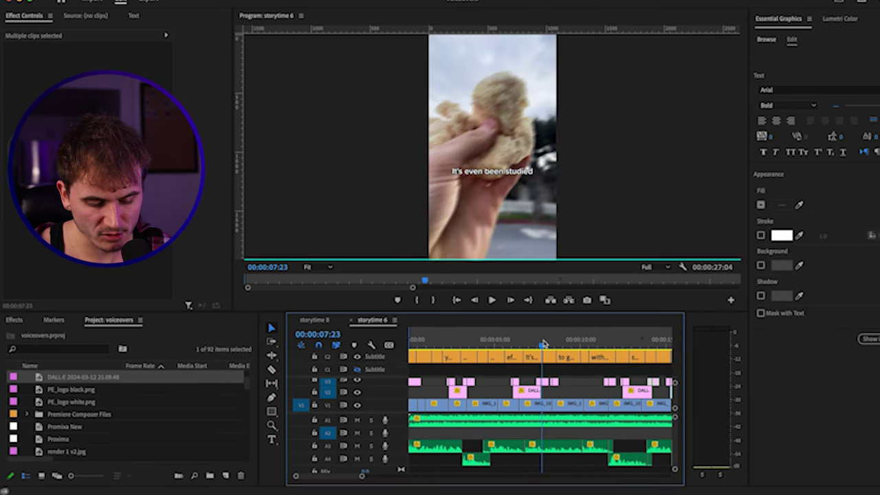
key(backslash)
click(529, 341)
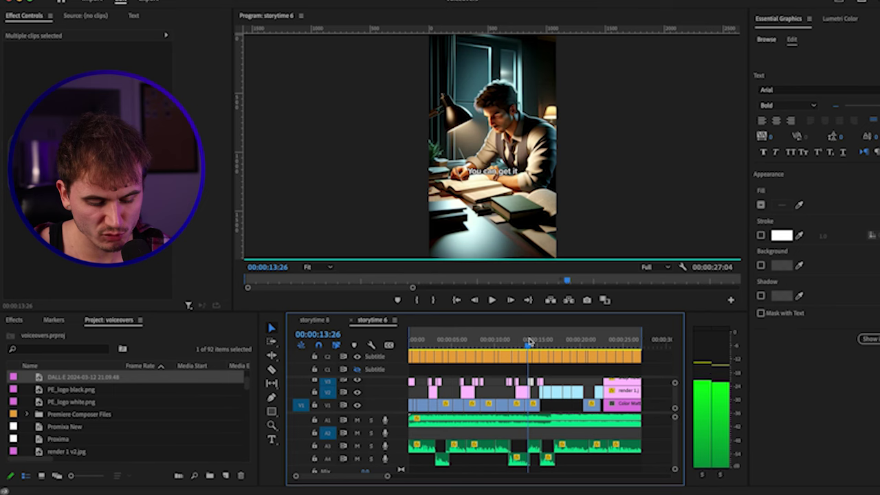
drag(528, 341, 556, 341)
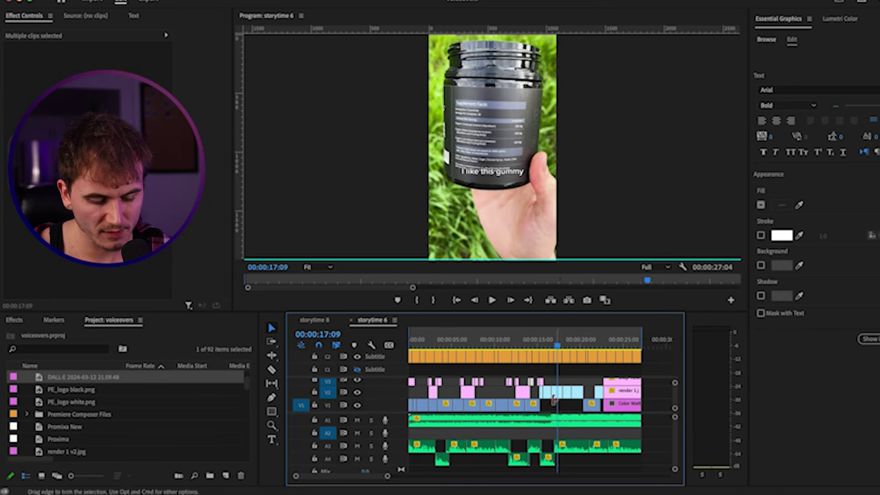
click(497, 341)
drag(452, 347, 409, 344)
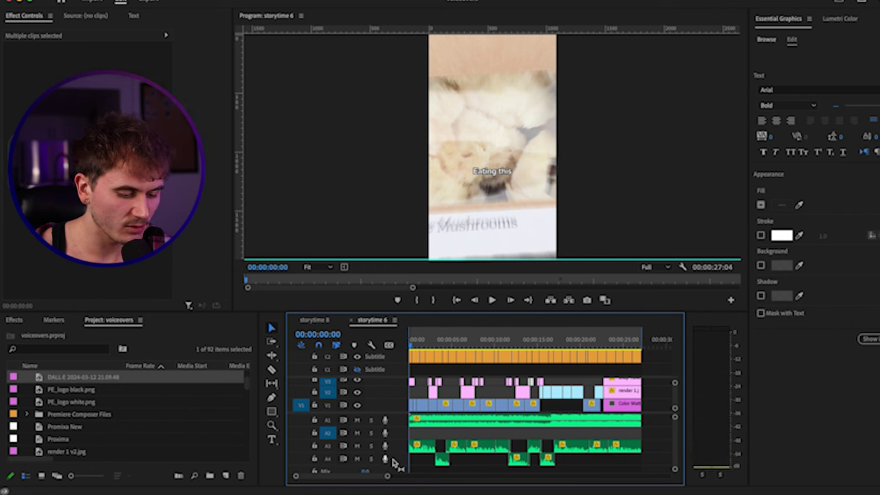
click(372, 420)
key(XF86AudioRaiseVolume)
key(space)
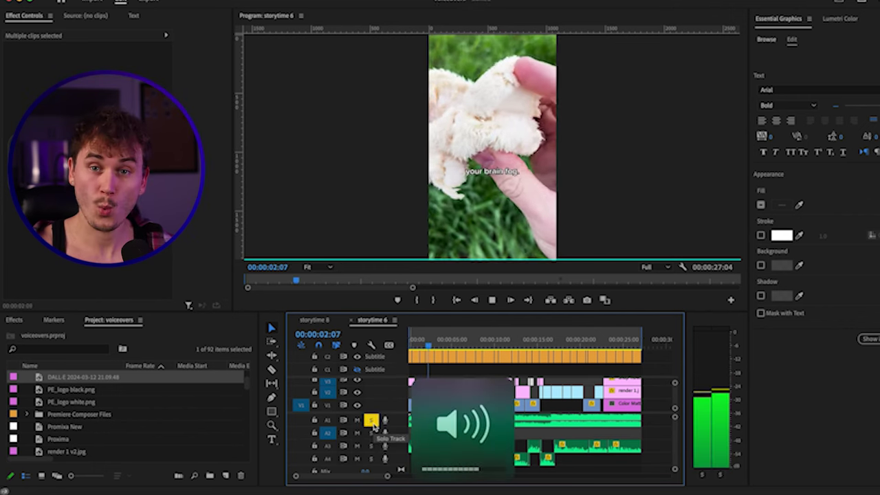
key(space)
click(371, 420)
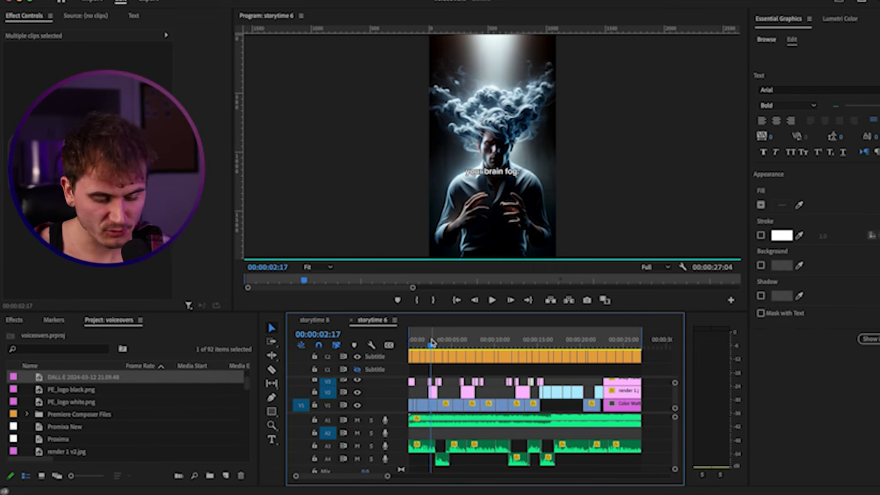
drag(431, 341, 421, 343)
key(XF86AudioLowerVolume)
key(XF86AudioLowerVolume)
key(XF86AudioLowerVolume)
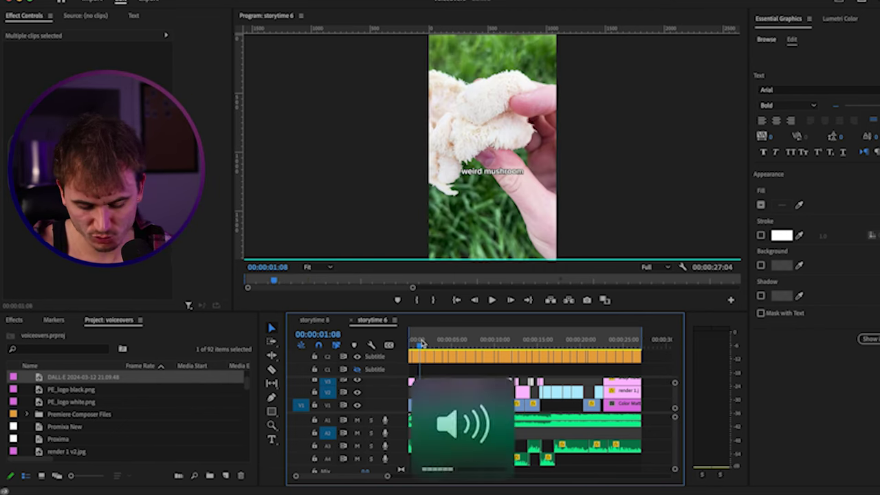
drag(429, 334, 476, 345)
key(equal)
key(equal)
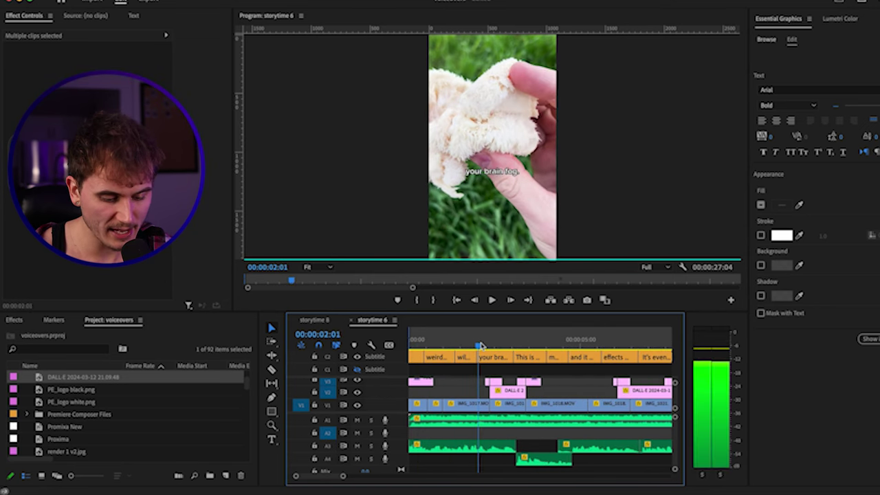
key(backslash)
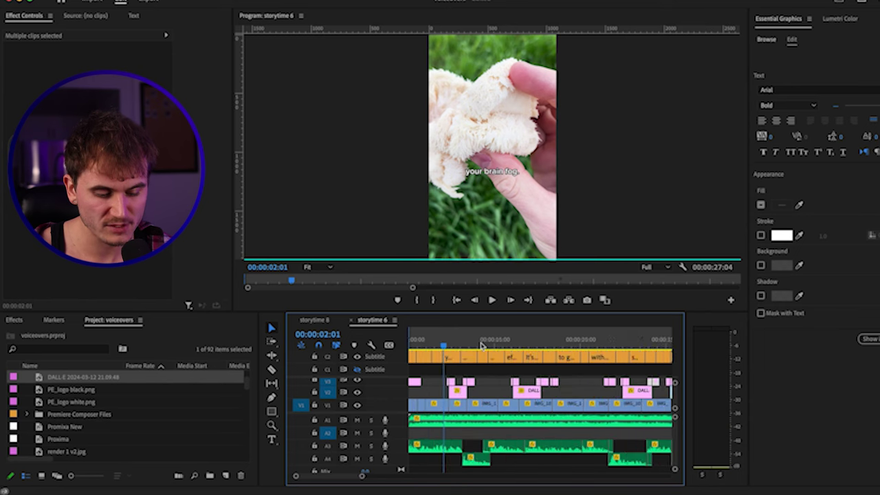
key(backslash)
drag(480, 346, 529, 345)
key(alt+Down)
key(super+z)
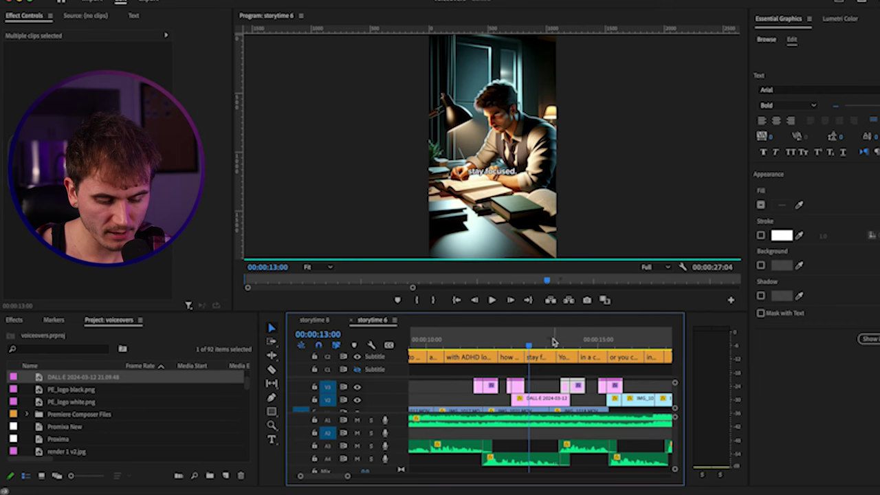
click(632, 339)
key(minus)
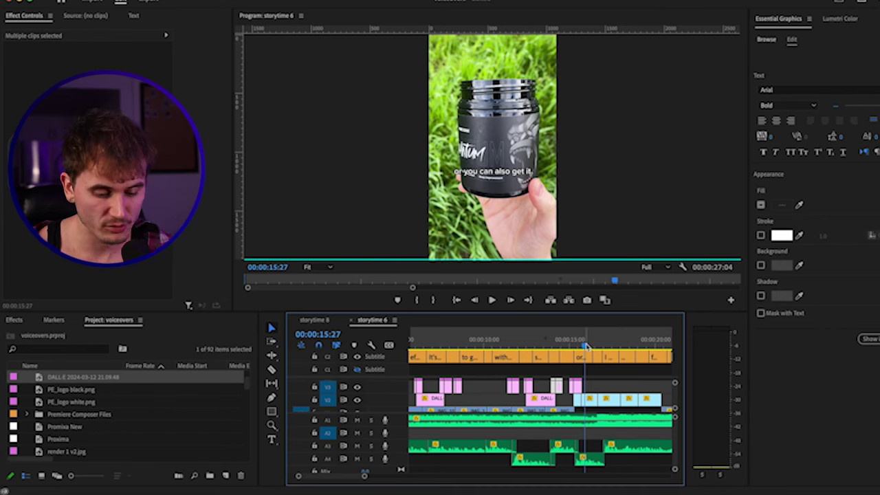
drag(585, 345, 541, 343)
scroll(648, 342, down, 2)
key(minus)
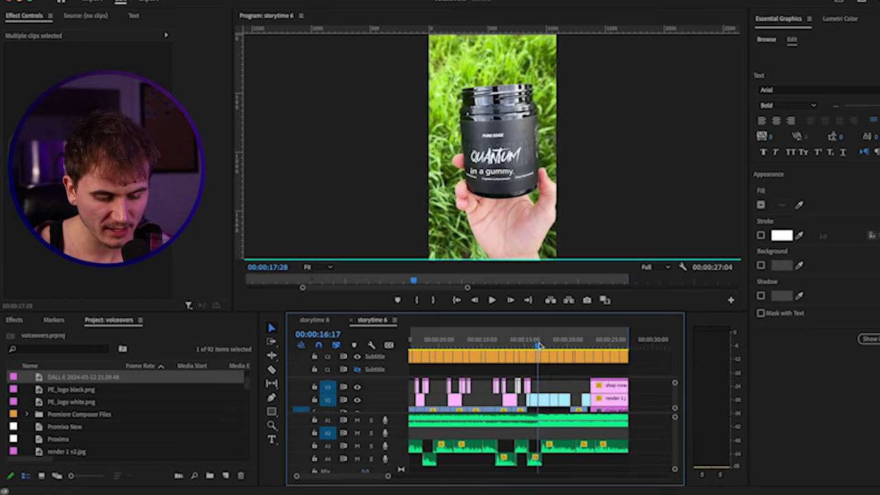
key(minus)
drag(486, 347, 404, 348)
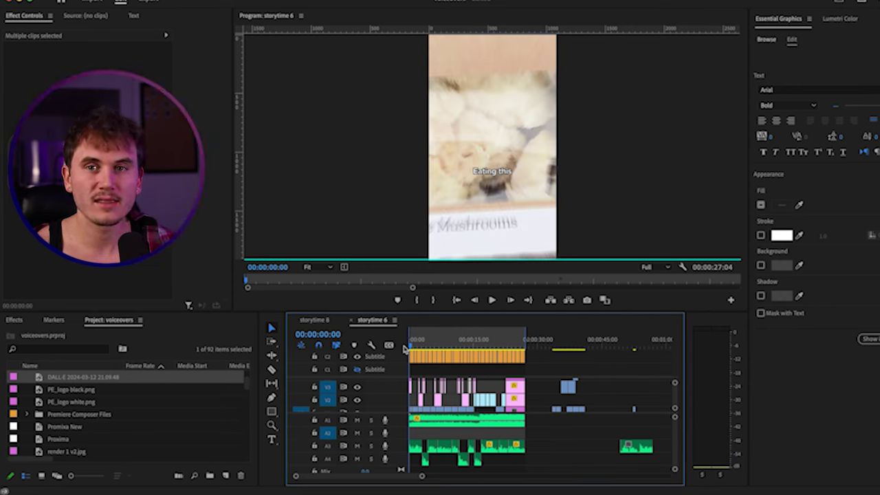
Scrub the sequence to the mushroom-in-hand clip and the product shots near the end.
drag(404, 348, 491, 343)
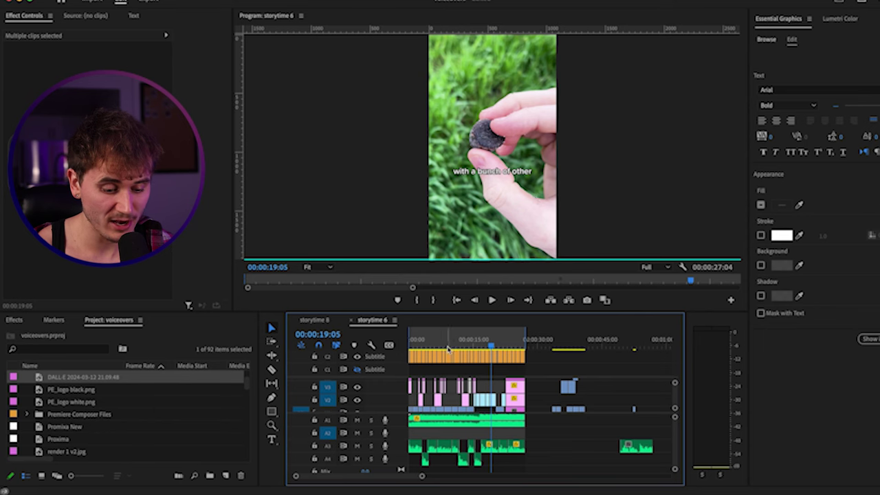
click(435, 345)
click(435, 345)
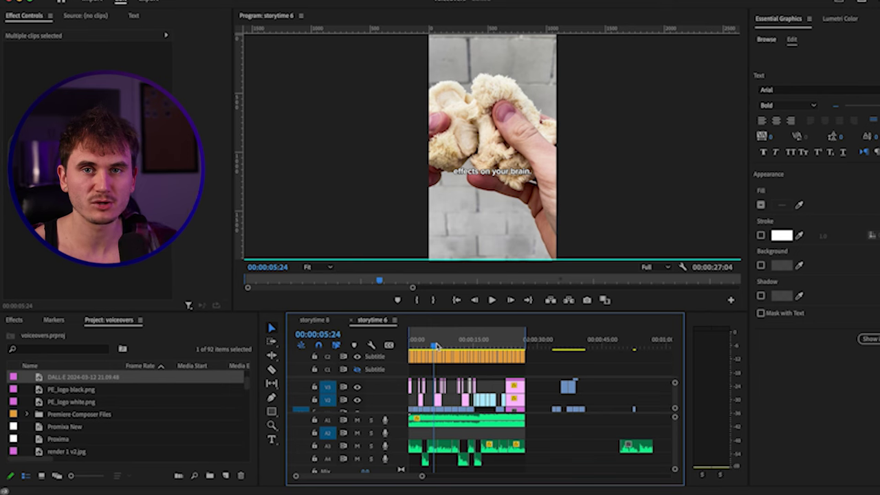
mouse_move(513, 344)
mouse_down()
mouse_move(521, 343)
mouse_move(504, 345)
mouse_up()
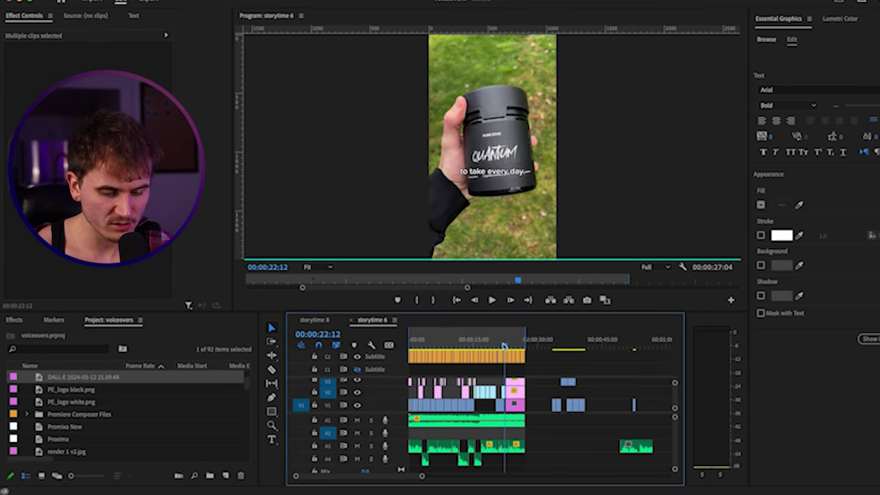
Return to the sequence start and marquee-select every caption on the subtitle track.
key(Home)
scroll(506, 371, up, 1)
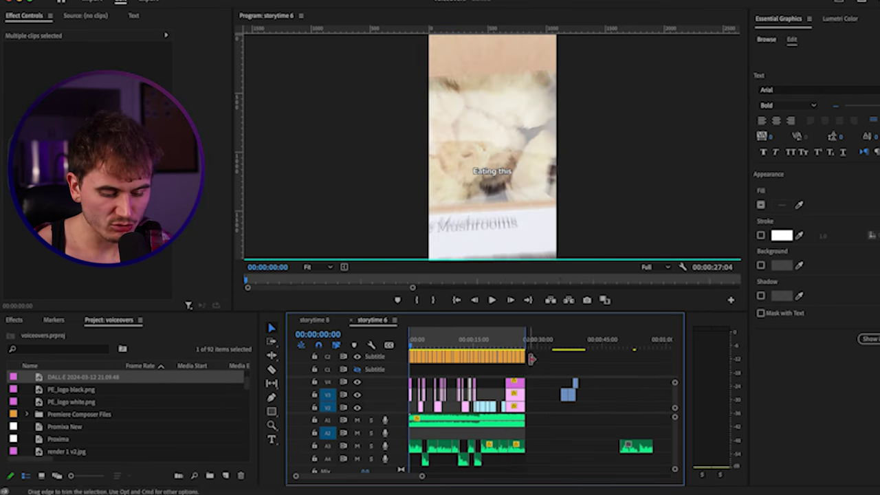
drag(547, 358, 401, 357)
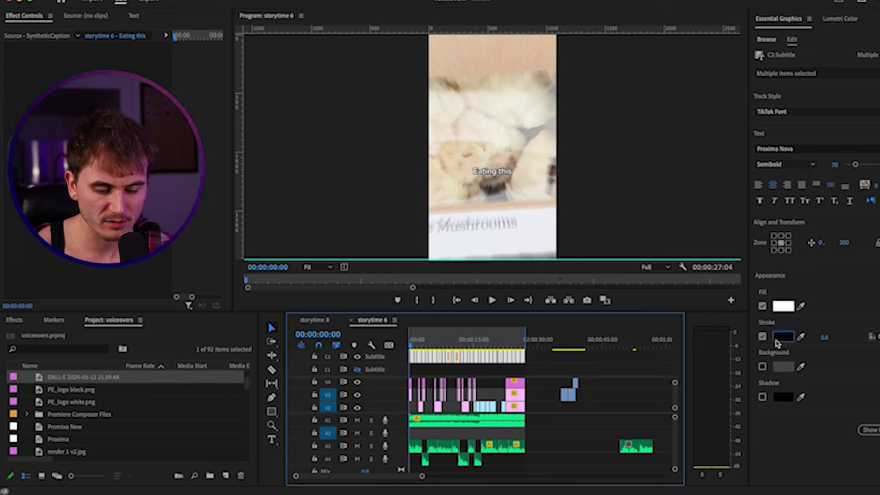
Tick Shadow in Essential Graphics Appearance for the selected caption clips.
click(762, 397)
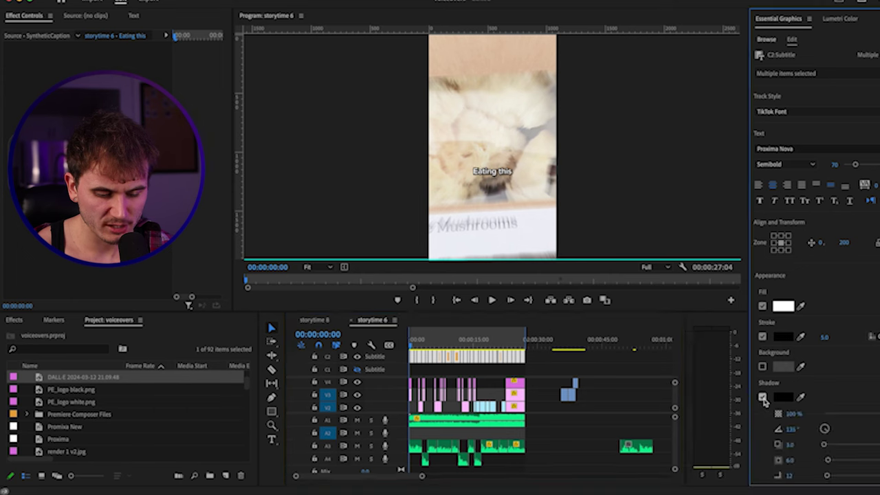